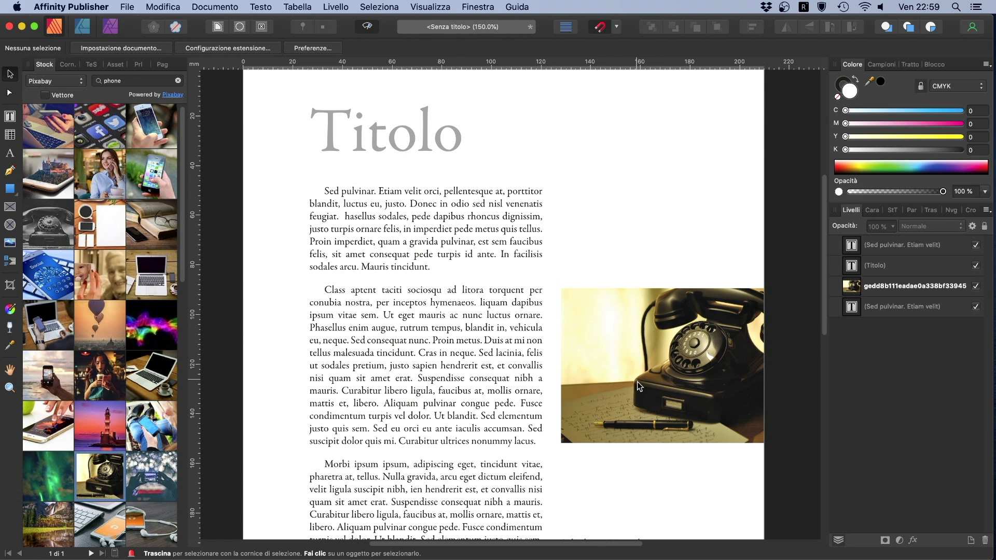
Drag the vintage telephone photo up beside the second body paragraph
mouse_move(637, 381)
left_mouse_down()
mouse_move(639, 340)
mouse_move(653, 381)
left_mouse_up()
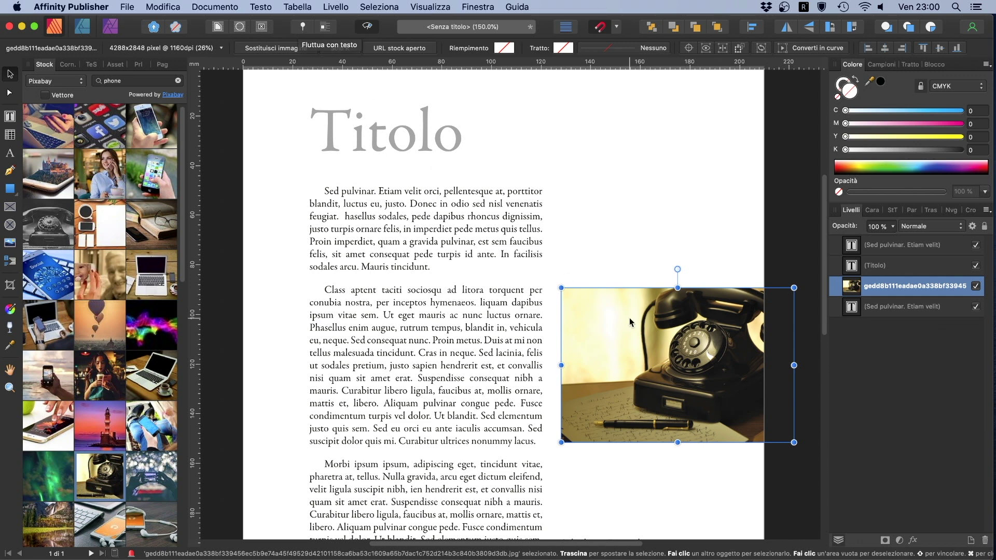
Pin the telephone photo and anchor it before 'Class' at the start of the second paragraph
left_click(304, 27)
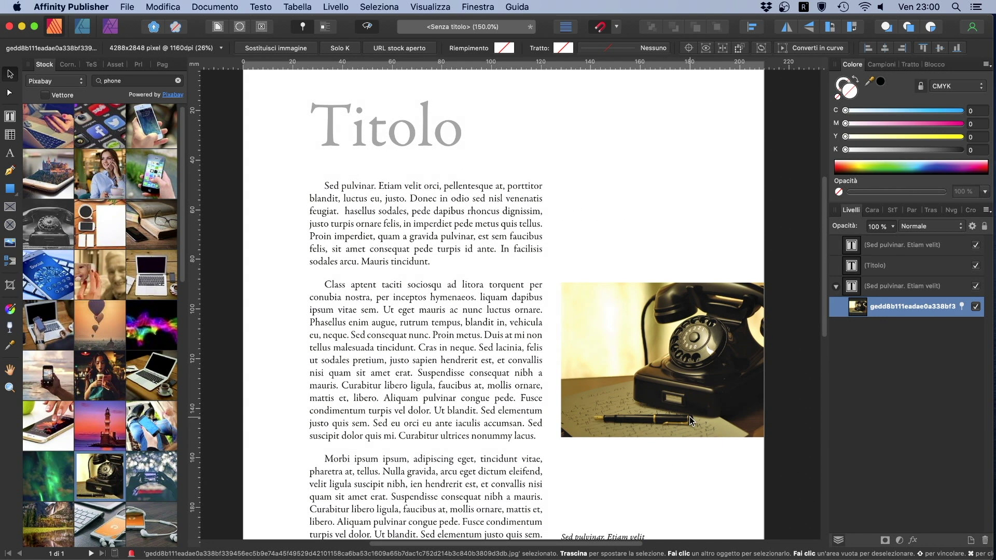
scroll(689, 416, "down", 3)
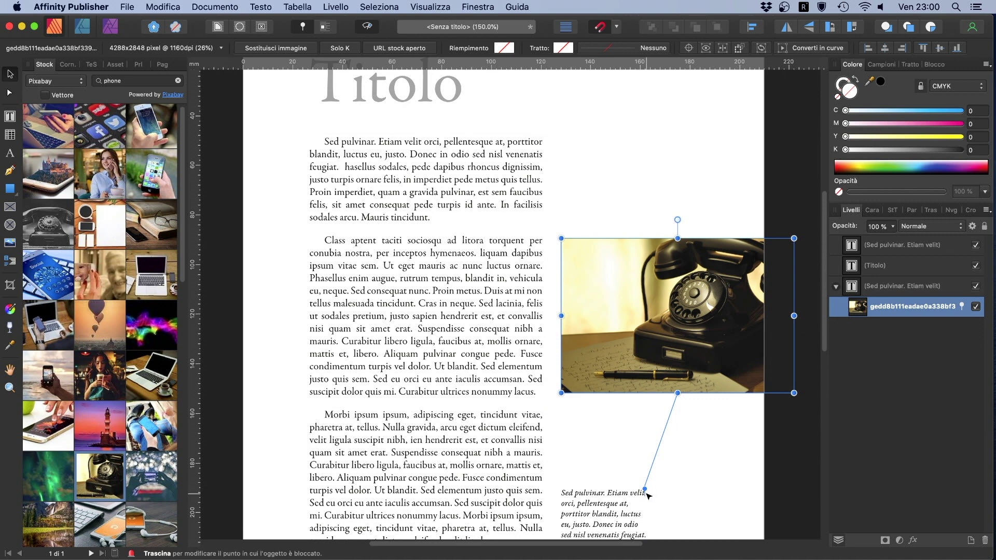
mouse_move(646, 493)
left_mouse_down()
mouse_move(540, 428)
mouse_move(611, 446)
mouse_move(578, 440)
left_mouse_up()
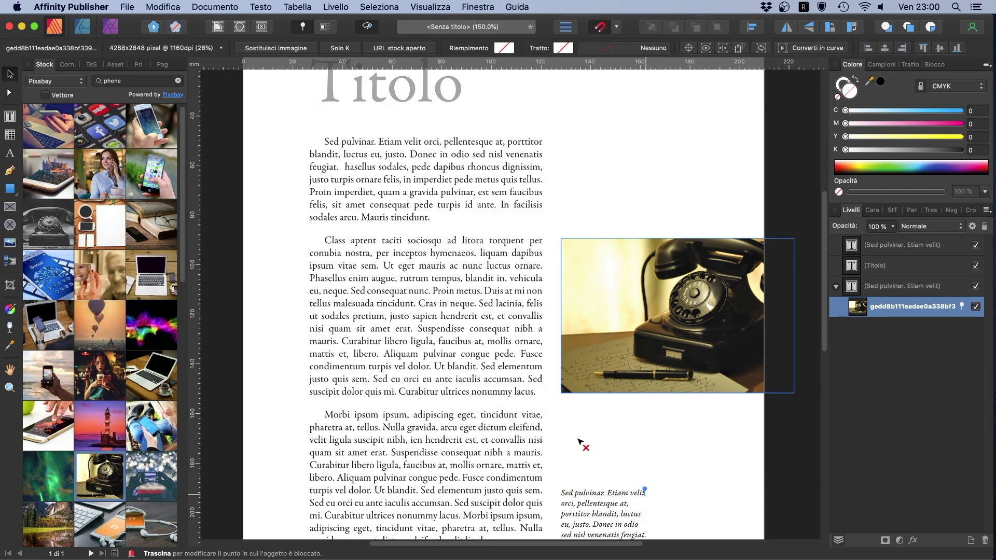
left_click_drag(579, 442, 643, 495)
mouse_move(642, 492)
left_mouse_down()
mouse_move(608, 490)
mouse_move(506, 278)
mouse_move(488, 262)
mouse_move(458, 242)
mouse_move(325, 240)
left_mouse_up()
left_click_drag(325, 240, 325, 239)
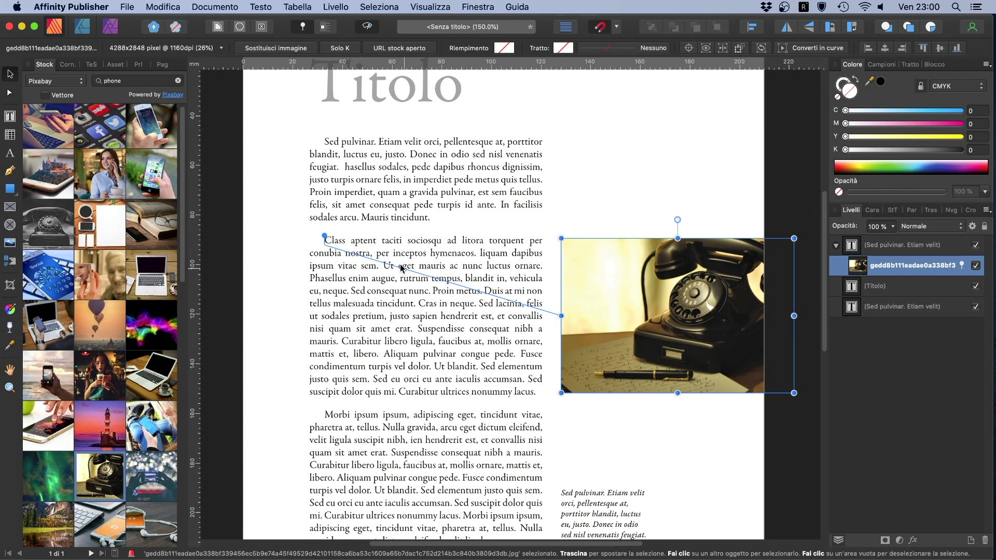
Paste copies of the Donec–gravida sentences to test reflow, then delete everything after 'justo.'
double_click(398, 154)
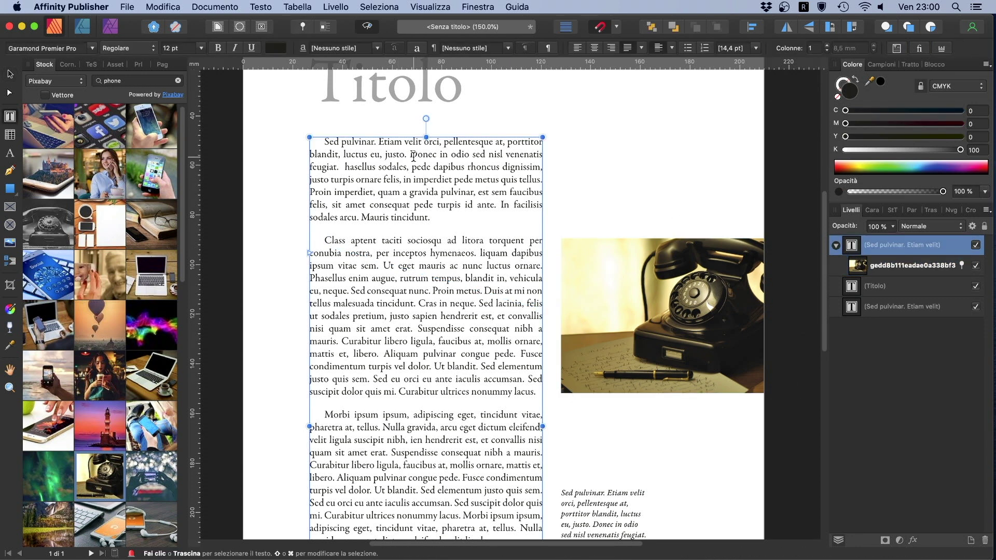
mouse_move(410, 154)
left_mouse_down()
mouse_move(427, 192)
mouse_move(438, 193)
left_mouse_up()
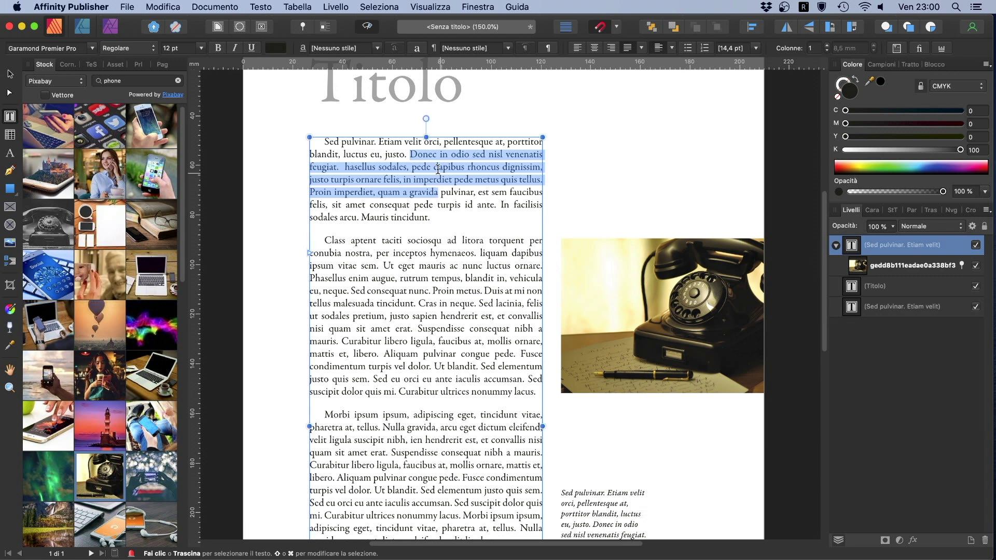
key("super+c")
key("Right")
key("super+v")
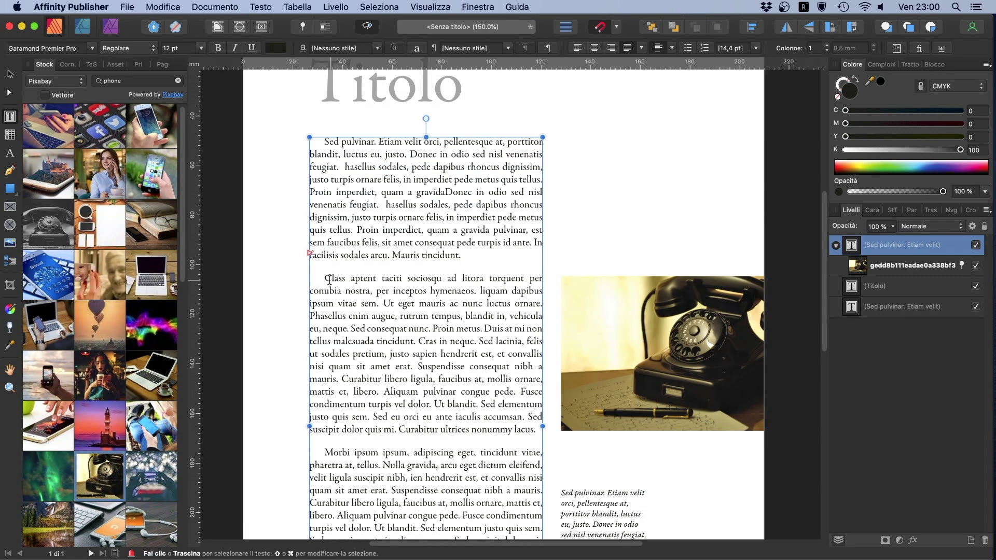
key("super+v")
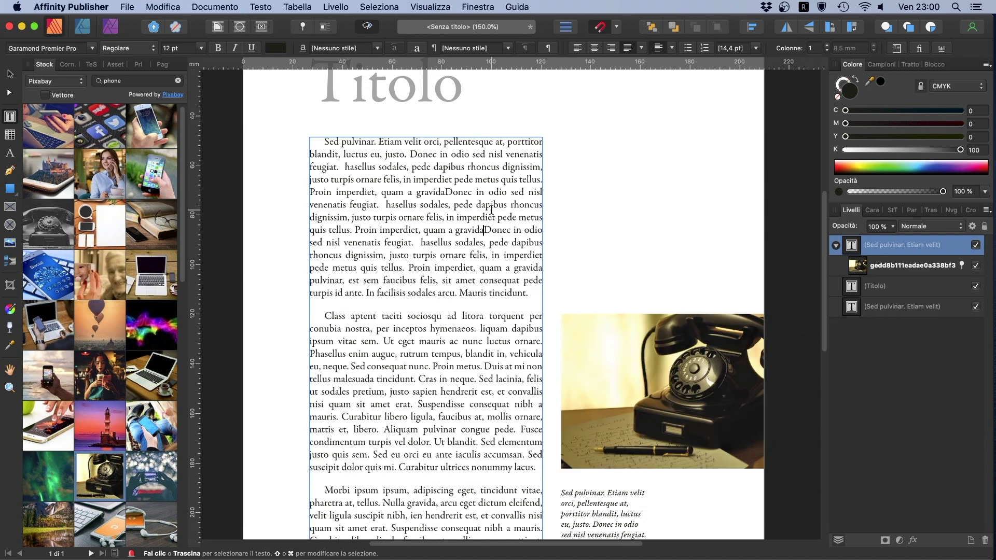
left_click_drag(482, 267, 407, 154)
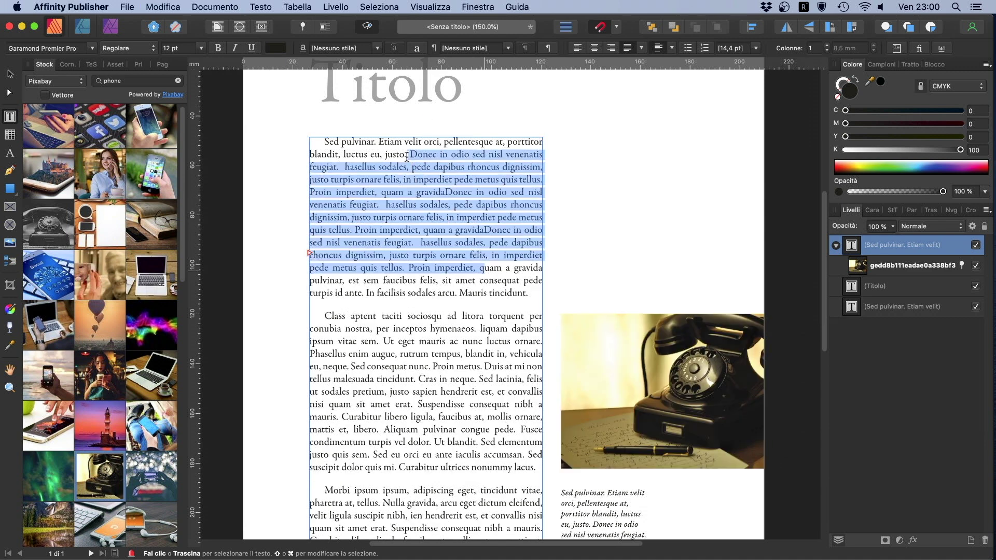
key("BackSpace")
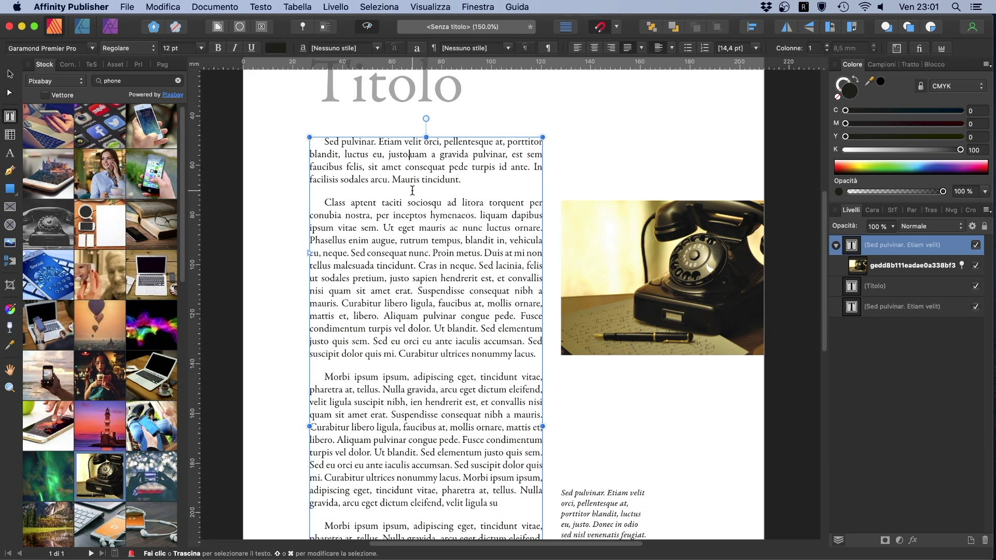
Move the italic caption frame up to sit beneath the telephone photo
left_click(10, 76)
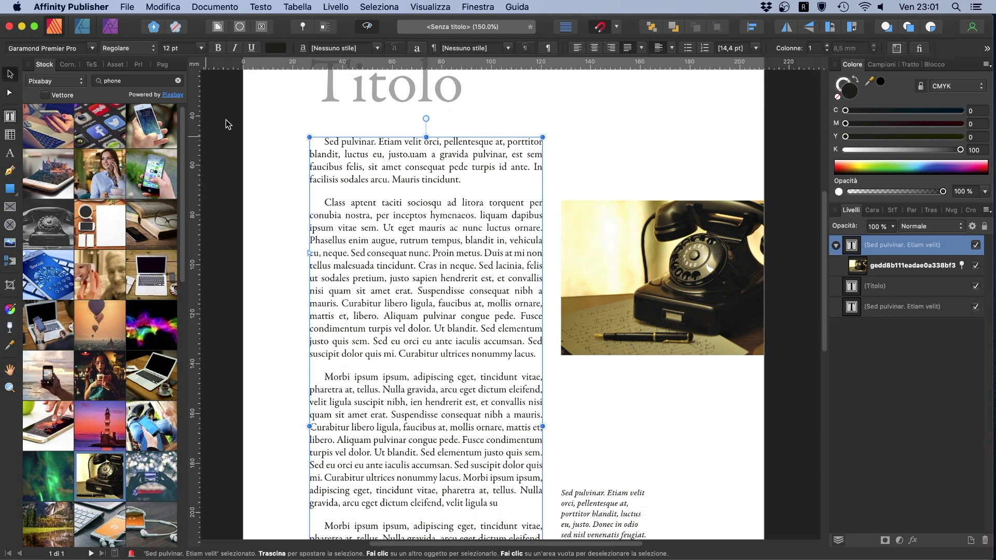
scroll(637, 227, "down", 2)
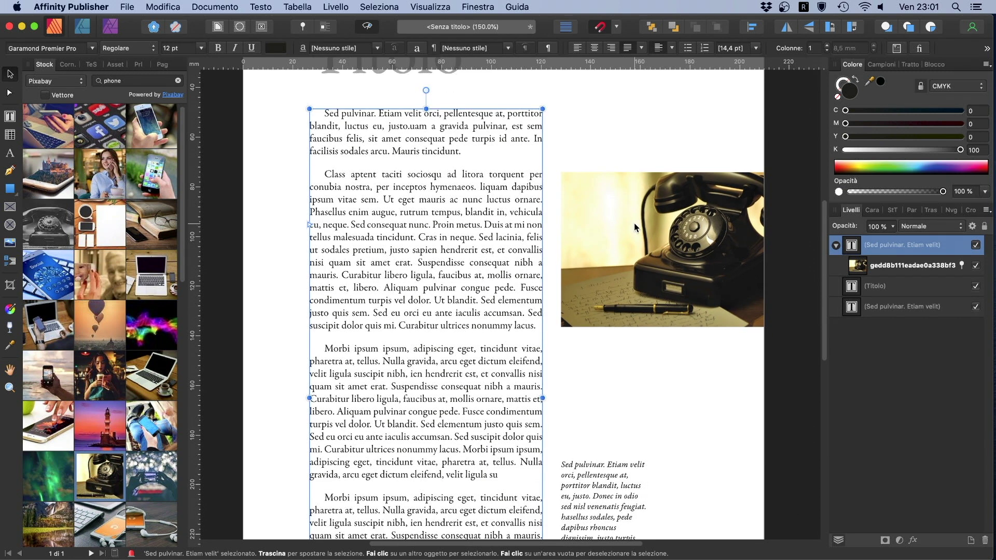
left_click(599, 493)
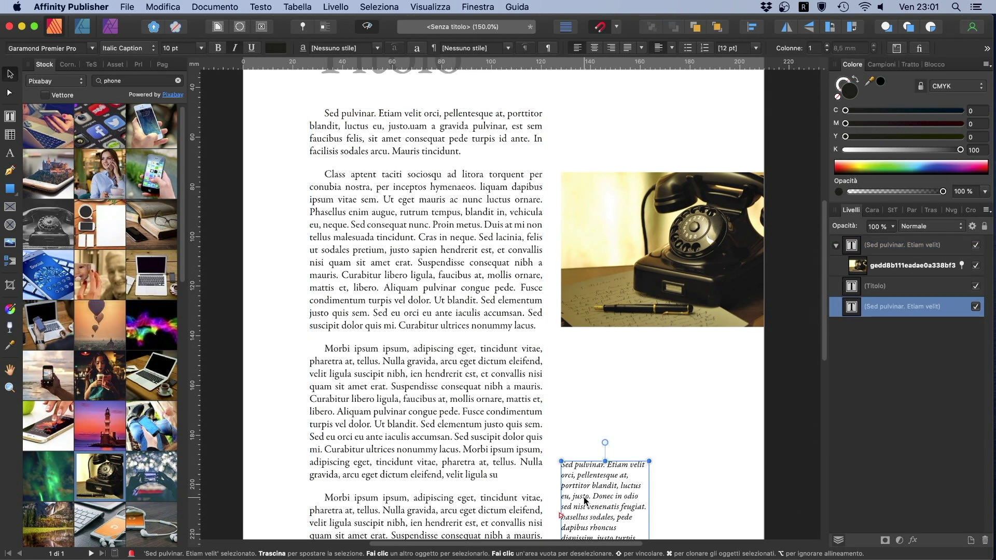
left_click_drag(585, 497, 588, 385)
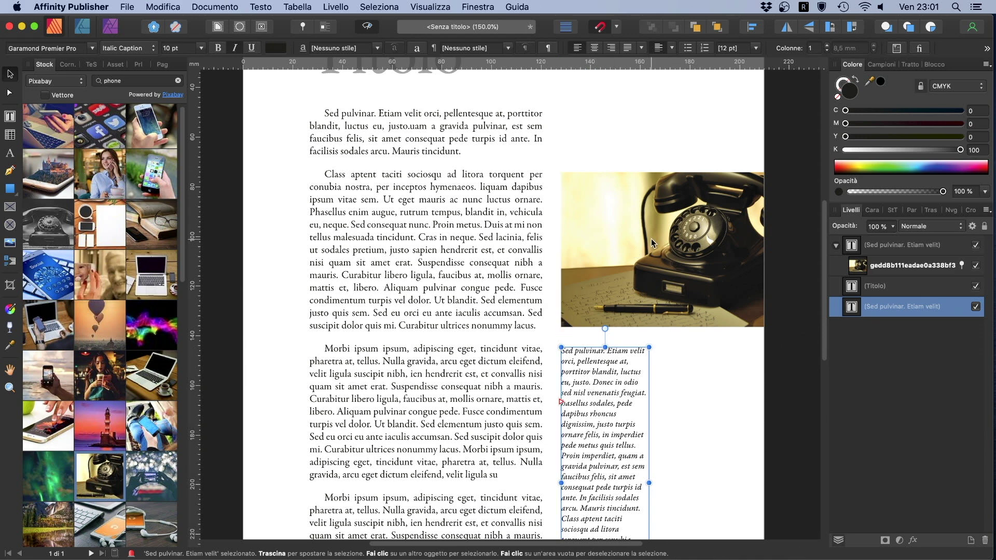
Resize the caption frame to the photo's width and about five lines tall
scroll(707, 427, "down", 5)
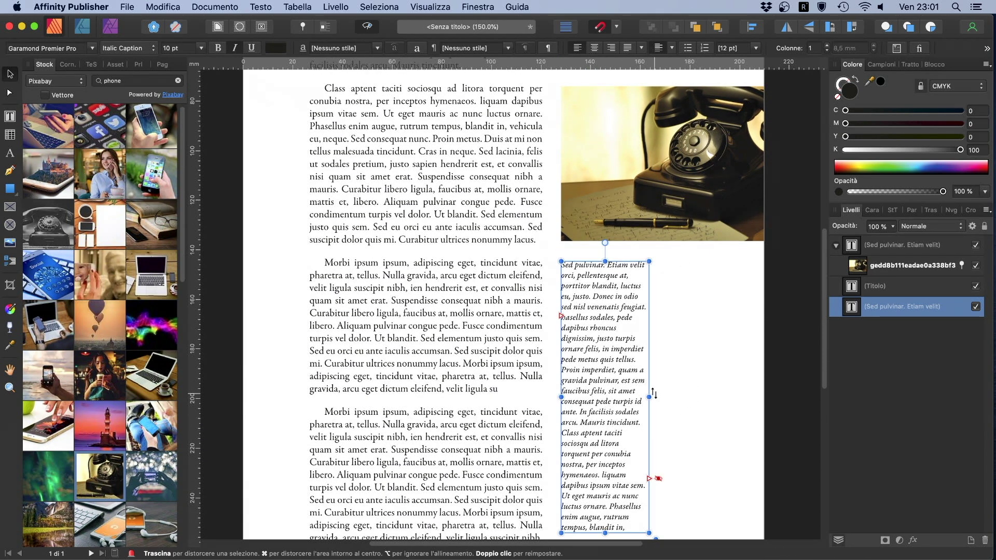
left_click_drag(650, 395, 736, 396)
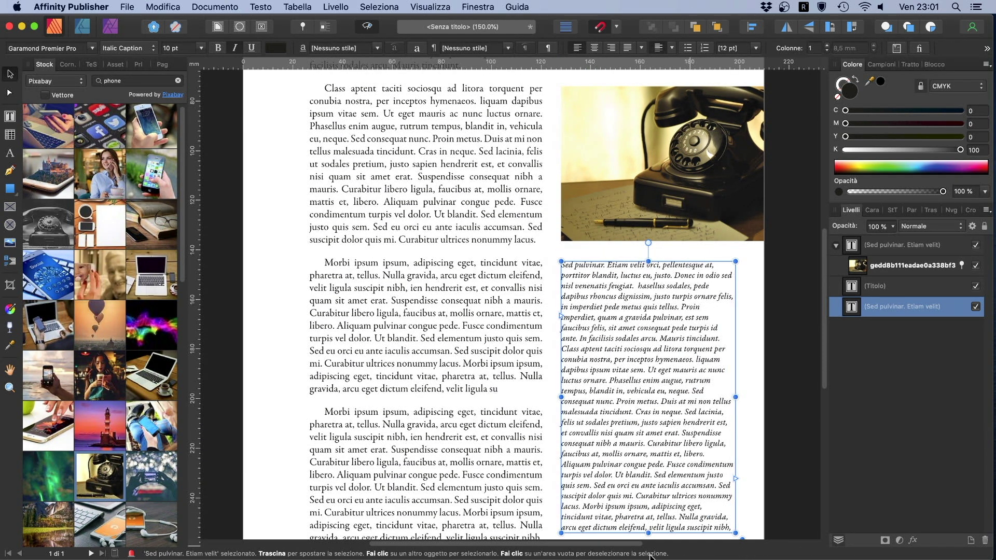
left_click_drag(648, 533, 648, 310)
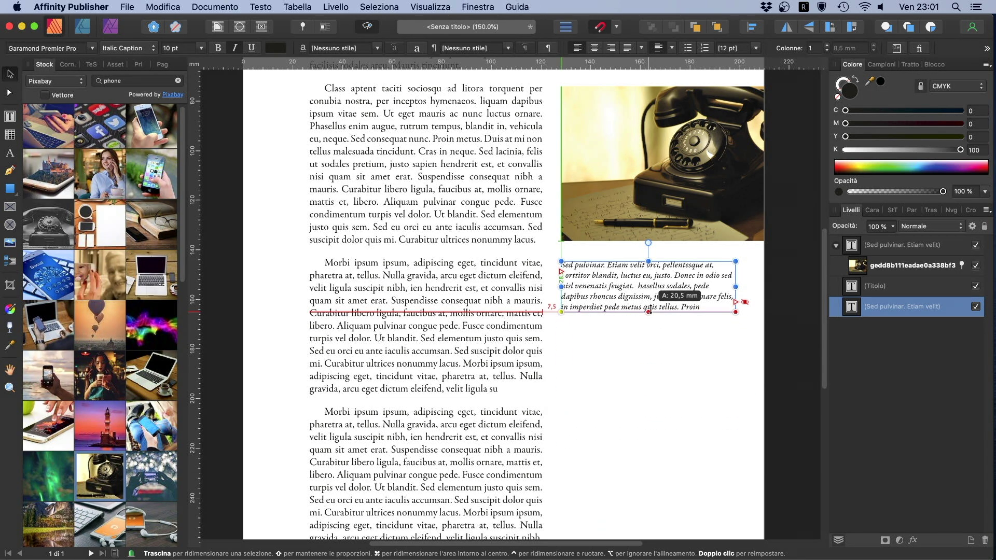
scroll(662, 384, "up", 3)
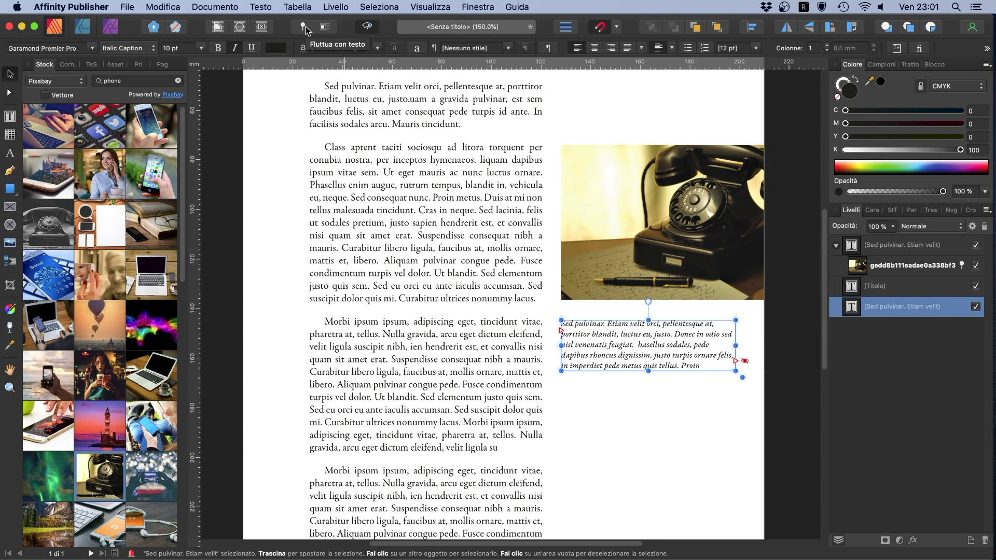
Pin the caption frame, anchoring it at the start of the Class paragraph
left_click(304, 27)
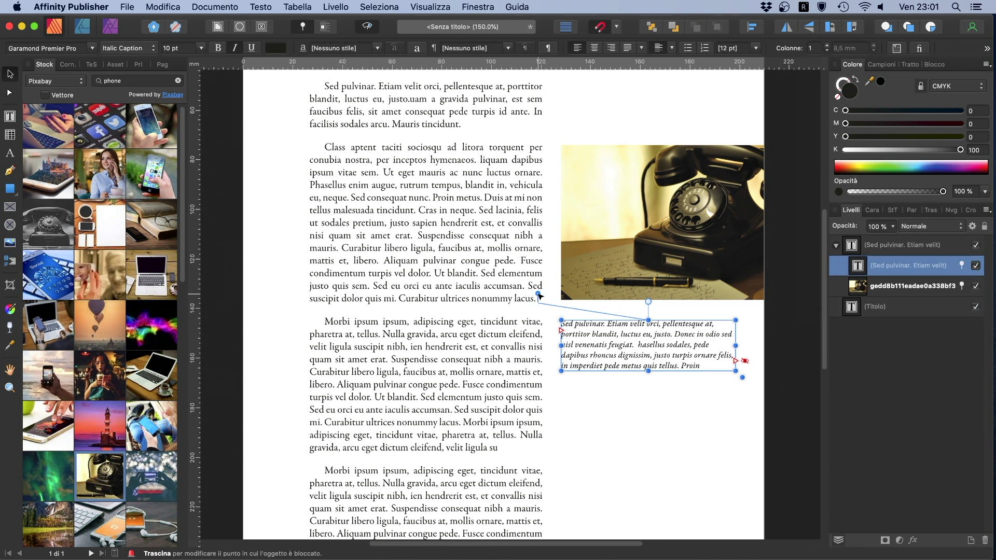
left_click_drag(540, 296, 324, 149)
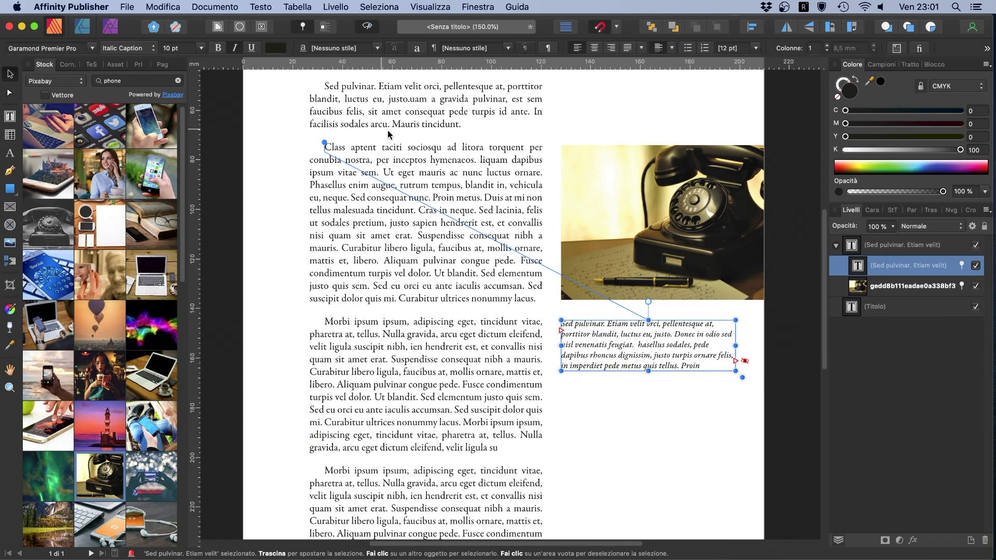
scroll(399, 105, "up", 3)
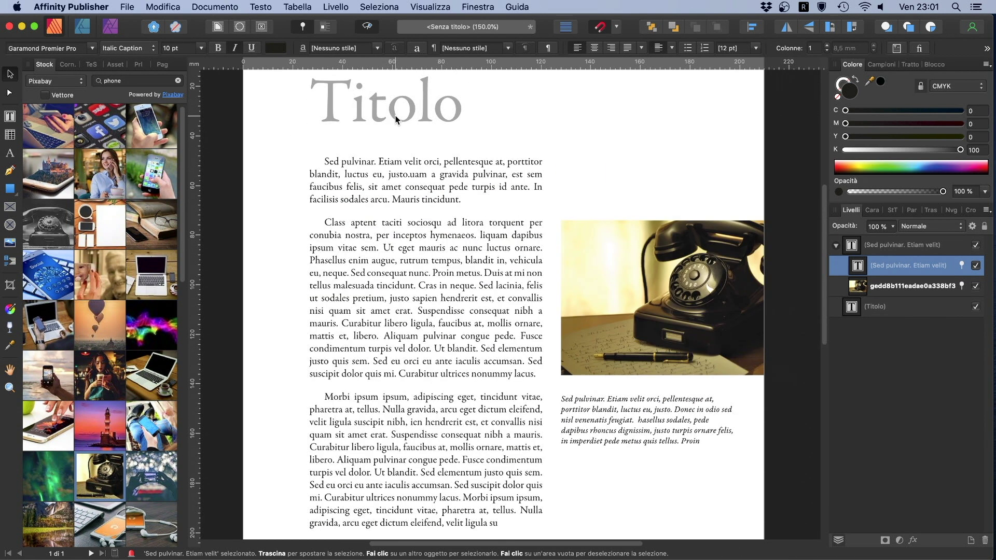
Lengthen the first paragraph with pasted copies of itself after 'tincidunt.'
left_click(422, 189)
double_click(422, 189)
left_click_drag(460, 200, 328, 161)
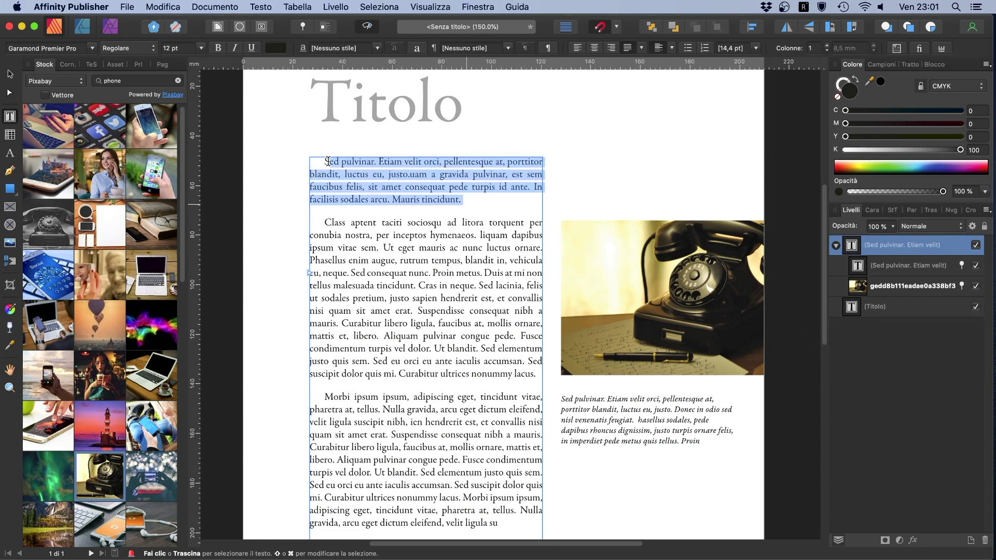
key("super+c")
left_click(478, 202)
key("super+v")
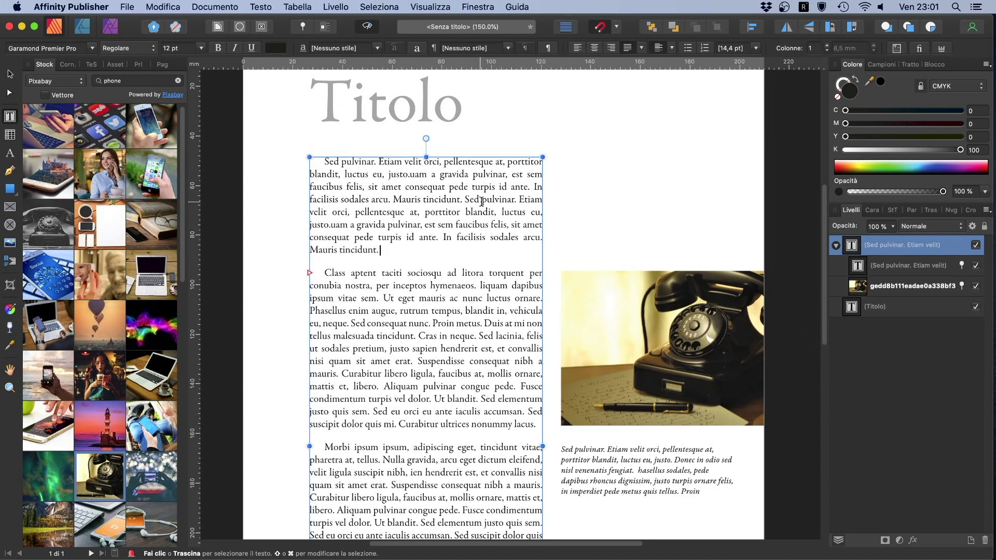
key("super+v")
scroll(374, 262, "down", 1)
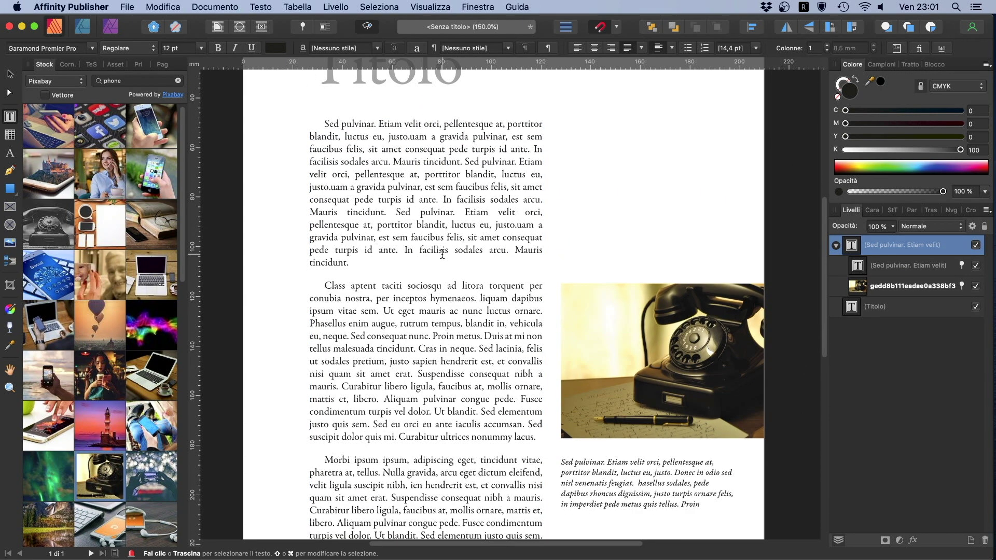
key("super+v")
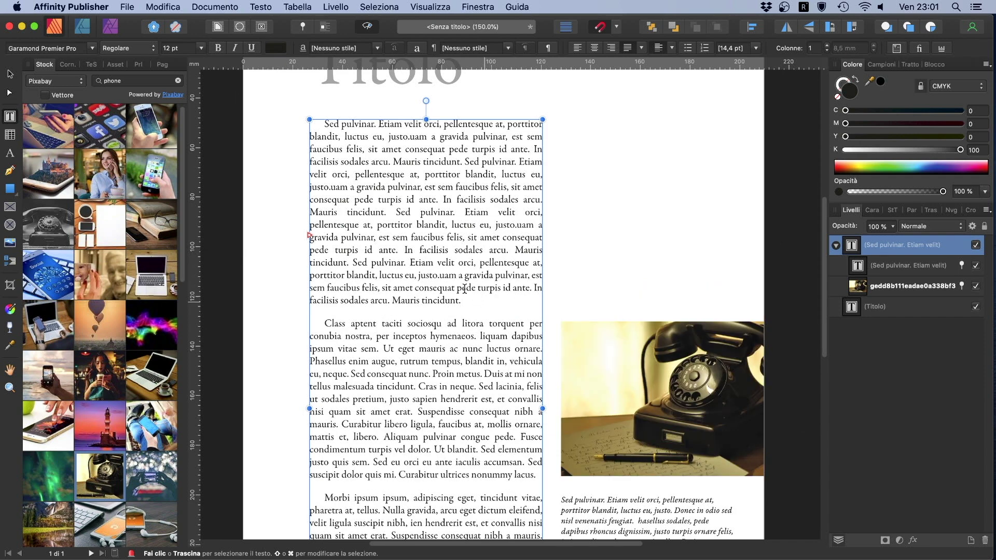
Delete the surplus pasted text and reselect the italic caption frame
left_click_drag(463, 301, 417, 176)
key("shift+alt+Left")
key("shift+alt+Left")
key("shift+alt+Left")
key("BackSpace")
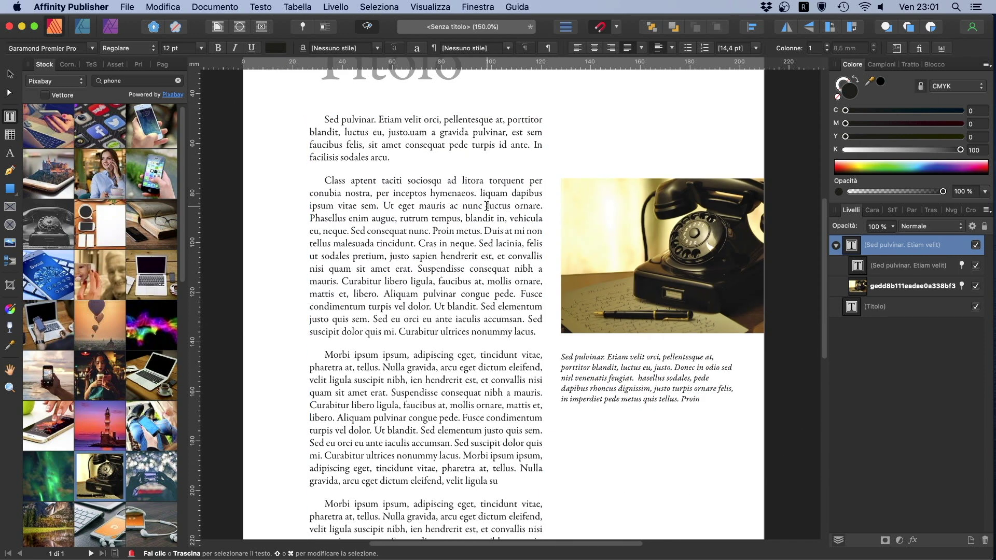
left_click(10, 74)
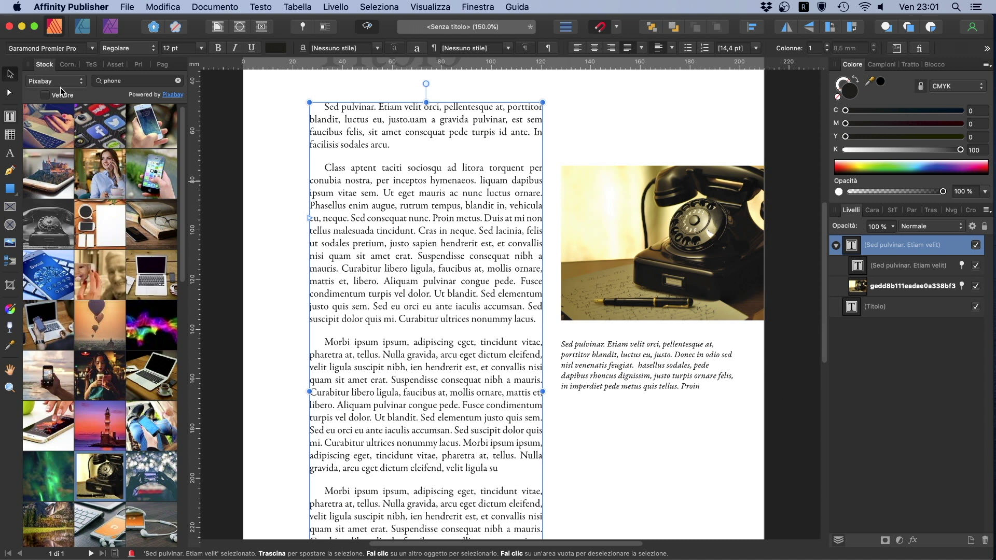
left_click(585, 379)
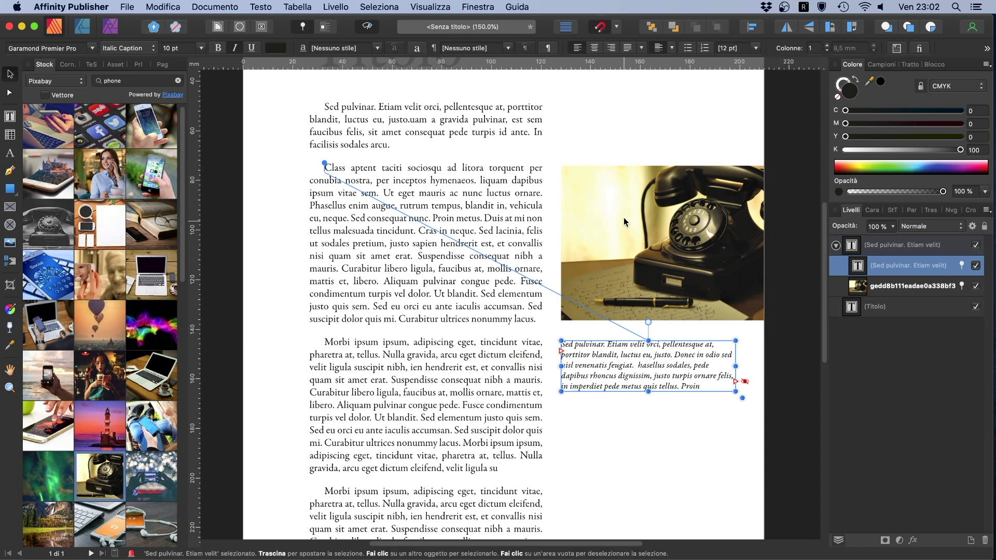
Move the italic caption frame above the telephone photo
left_click(570, 169)
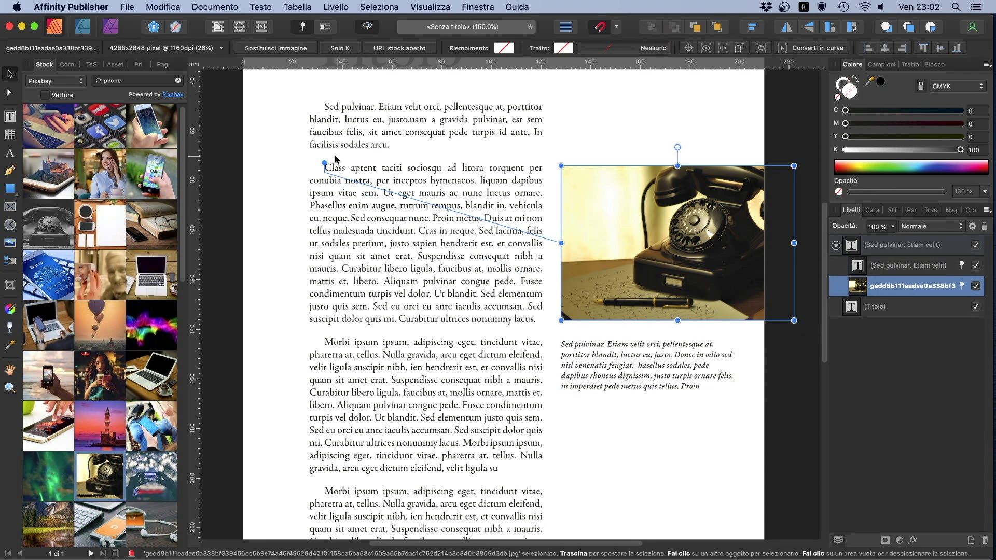
left_click(624, 379)
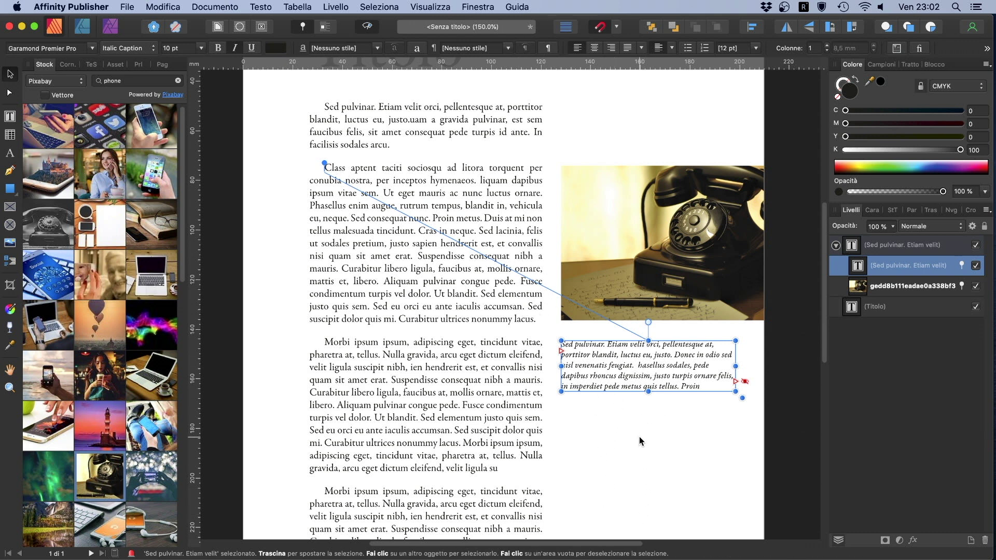
left_click_drag(627, 366, 629, 127)
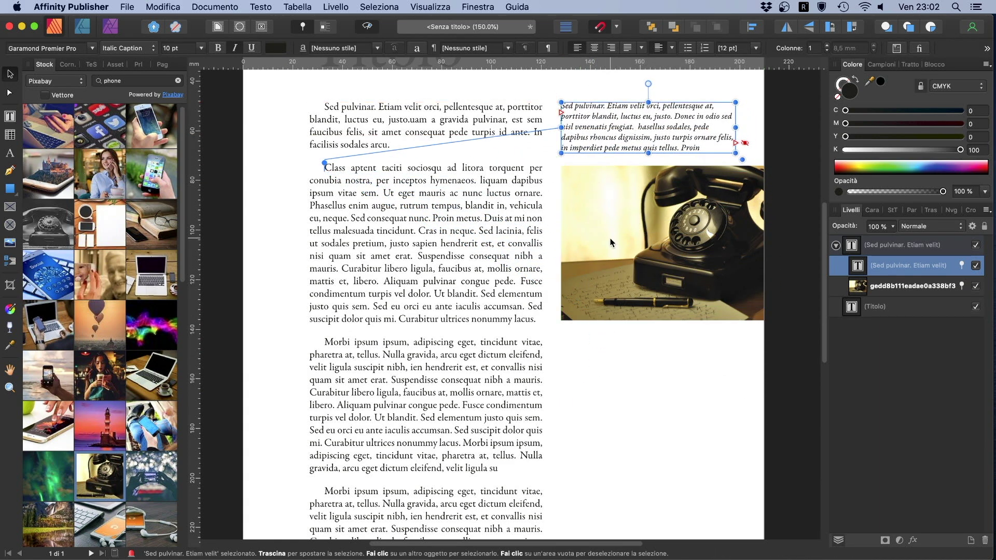
scroll(467, 207, "up", 2)
Copy the first paragraph and paste it after 'arcu.' to lengthen it
double_click(387, 151)
left_click_drag(394, 187, 325, 148)
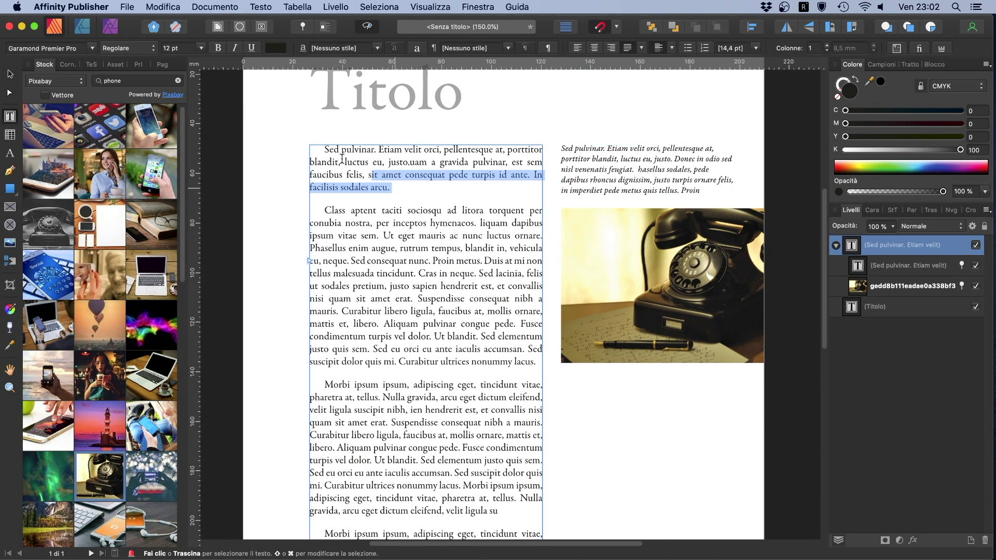
key("super+c")
left_click(413, 187)
key("super+v")
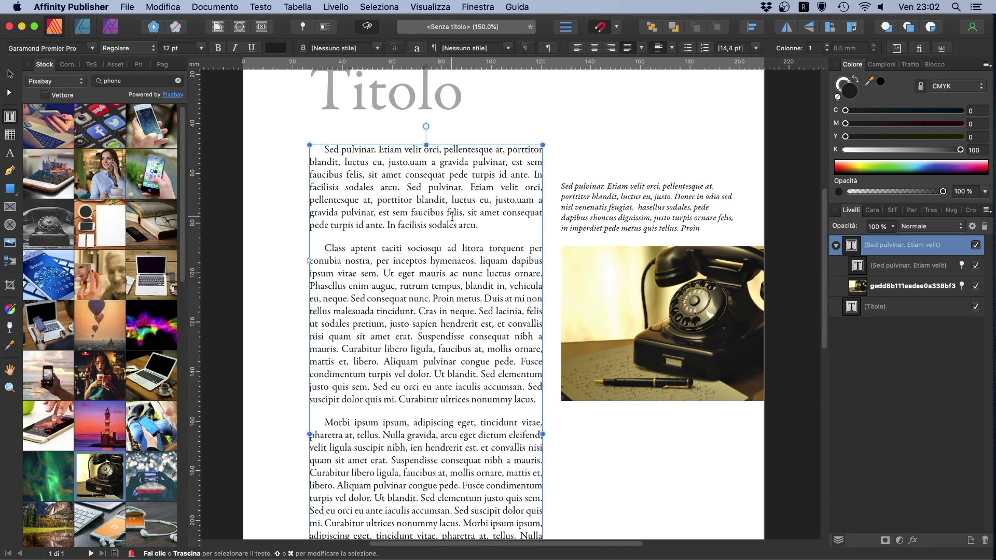
Undo the extra paragraph pastes so the first paragraph is short again
key("super+v")
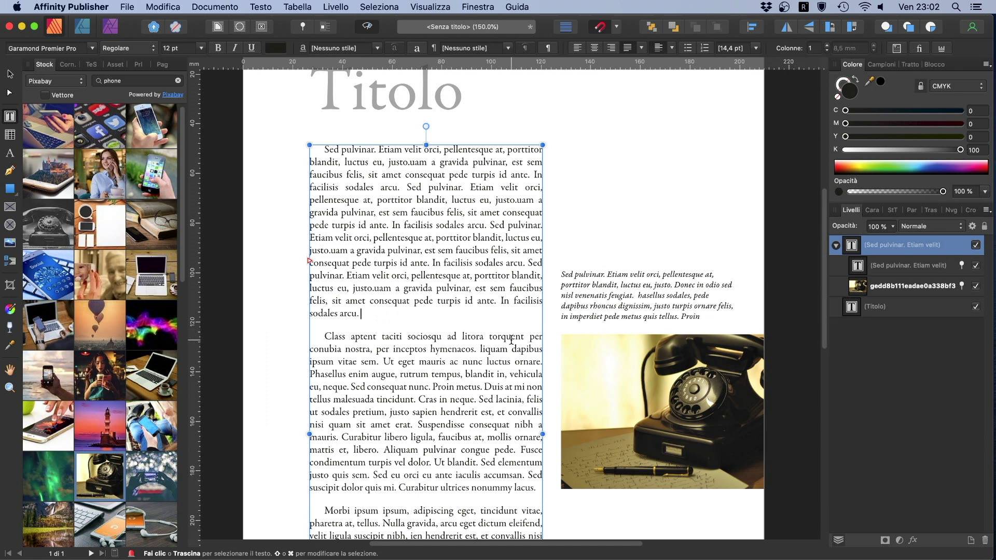
key("super+z")
key("super+z")
key("Escape")
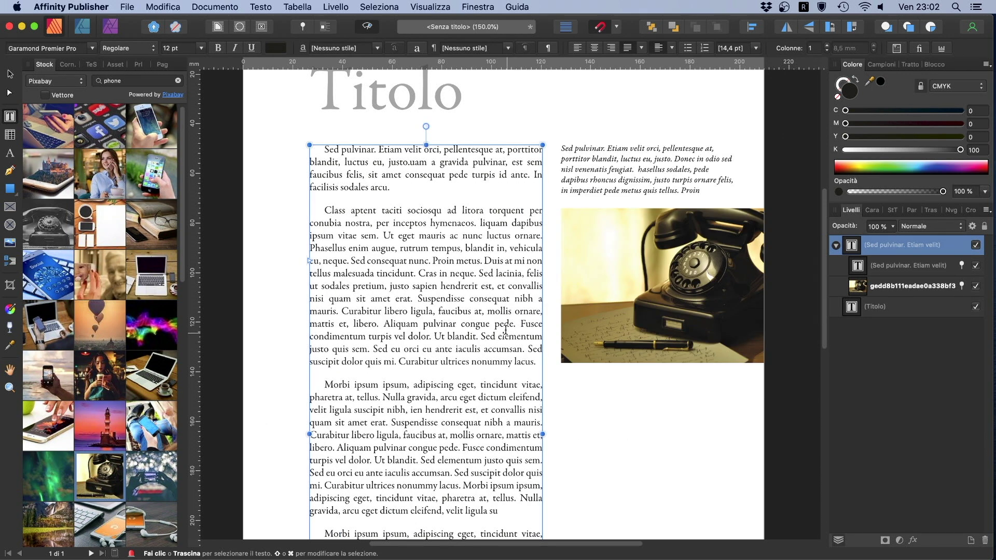
left_click(10, 73)
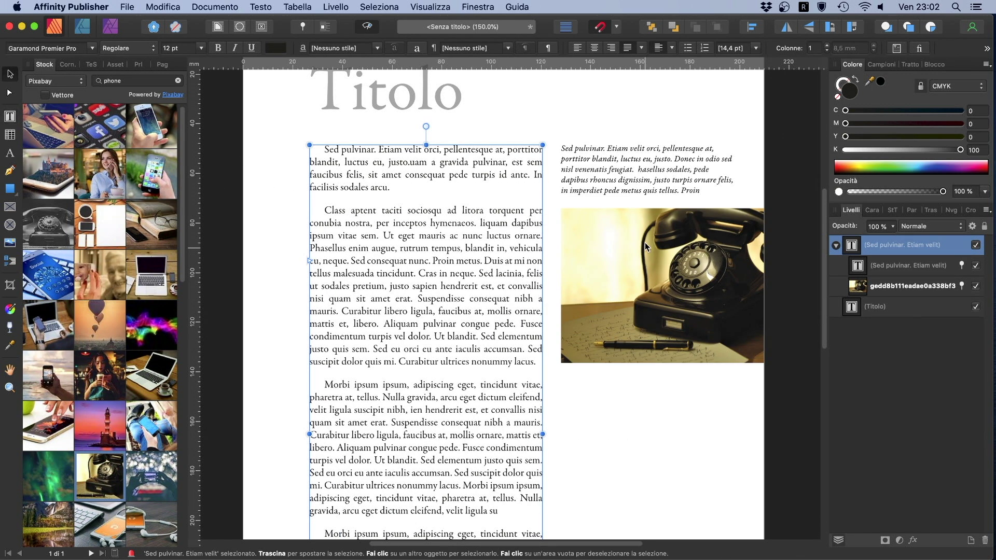
Delete the italic caption frame, leaving the telephone photo selected
left_click(611, 186)
key("Delete")
left_click(611, 274)
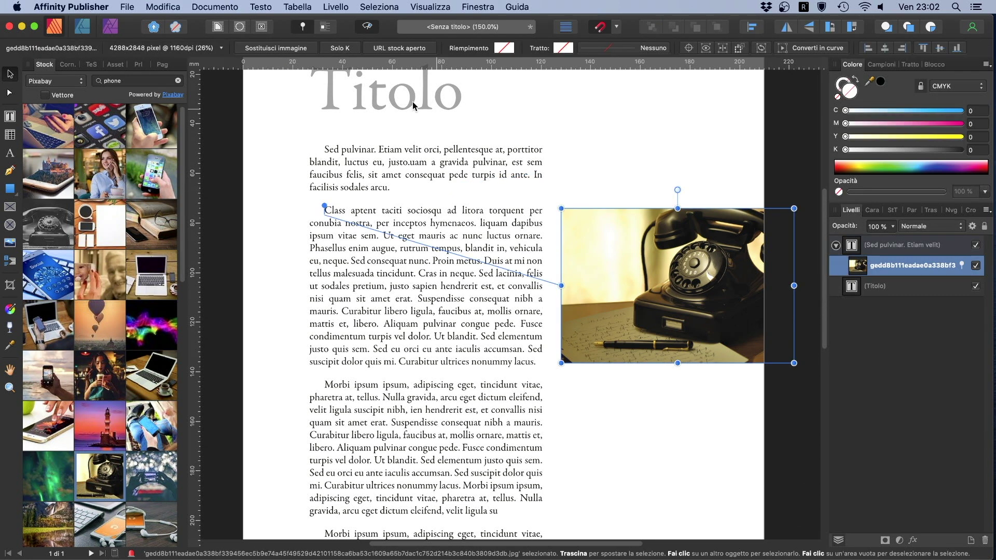
Unpin the photo with Float with text, then test and undo a paste in the first paragraph
left_click(301, 29)
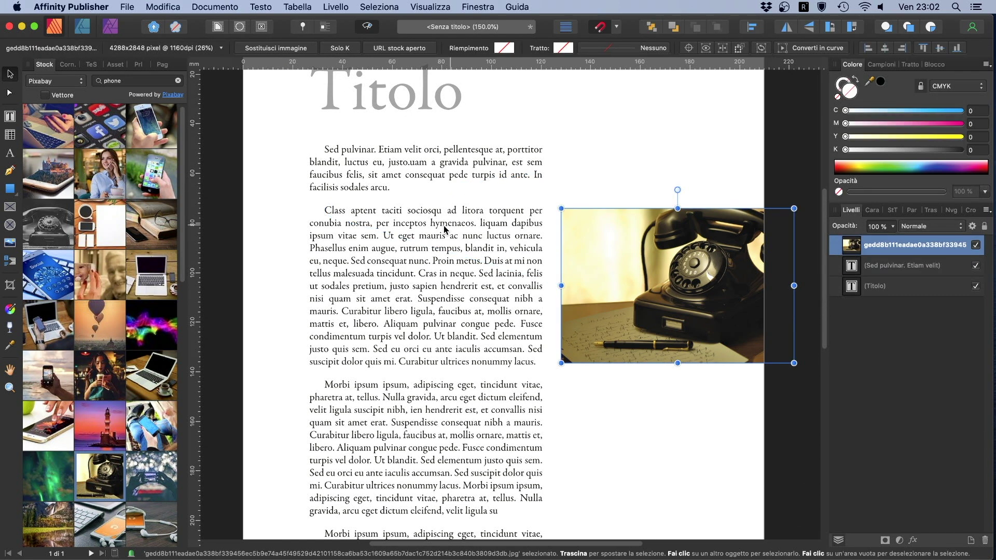
left_click(384, 174)
left_click(401, 174)
key("super+v")
key("super+v")
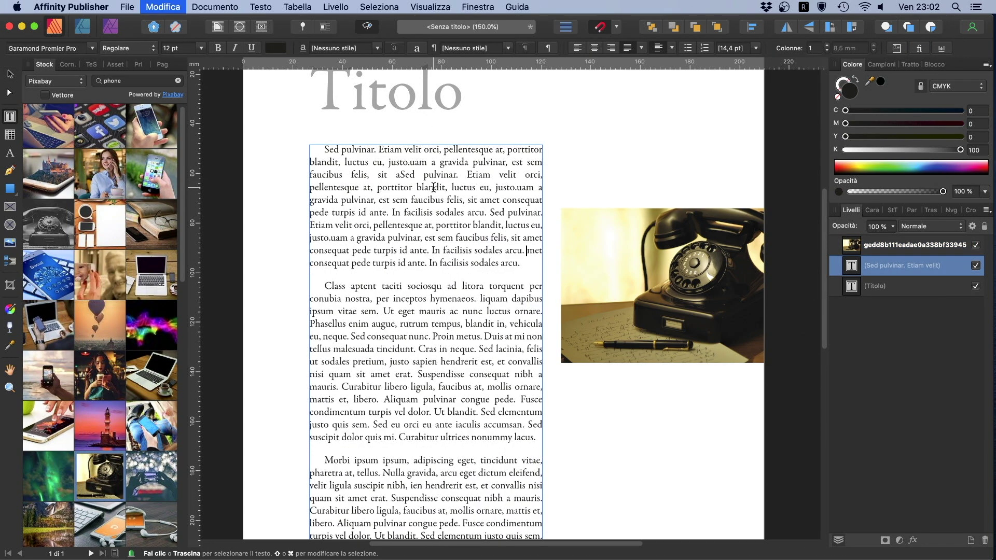
key("super+z")
key("super+z")
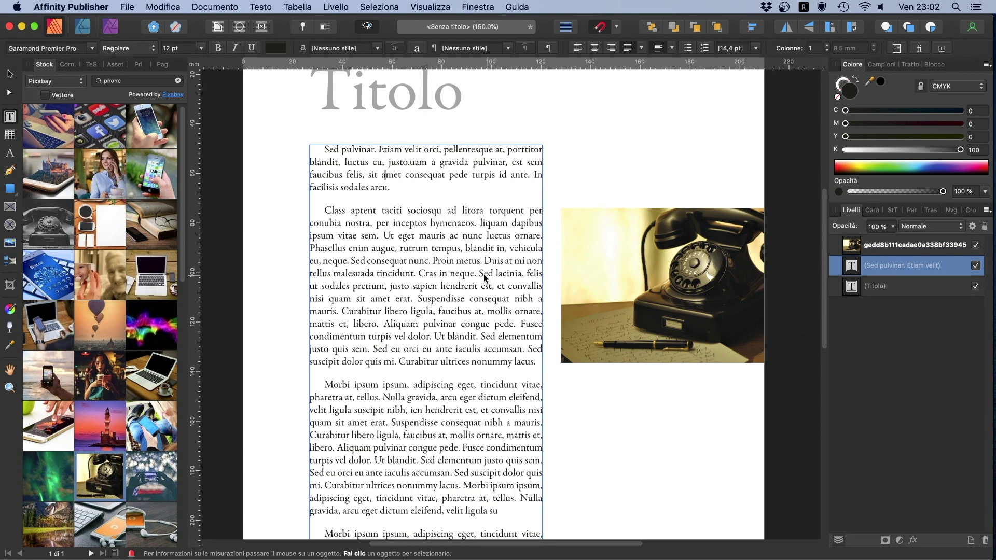
Reselect the telephone photo with the Move tool
left_click(16, 78)
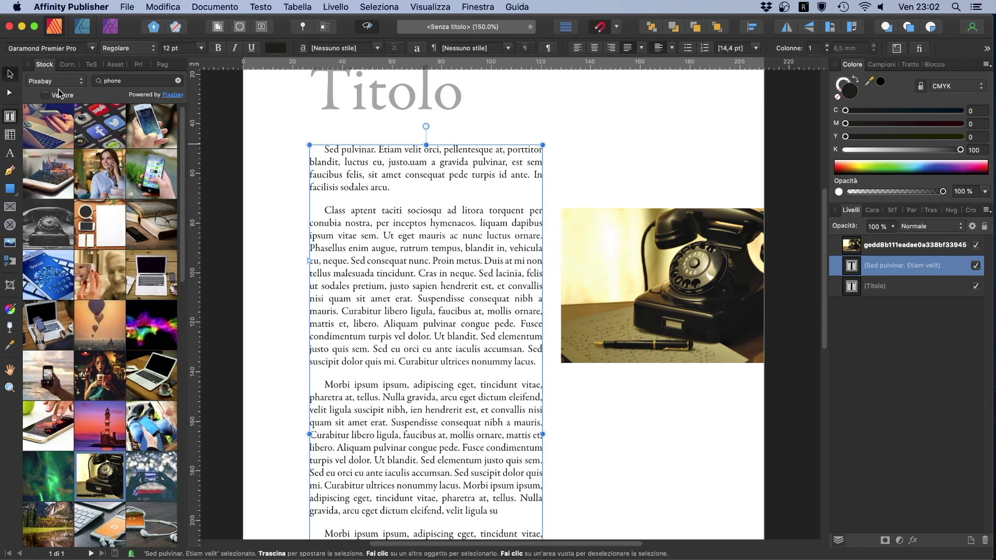
scroll(548, 245, "down", 3)
scroll(558, 229, "up", 2)
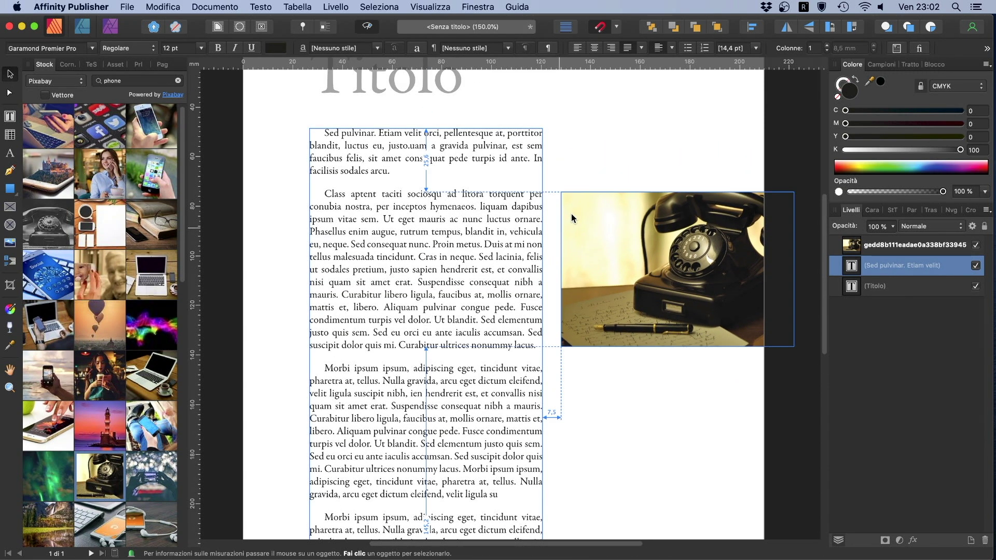
left_click(629, 235)
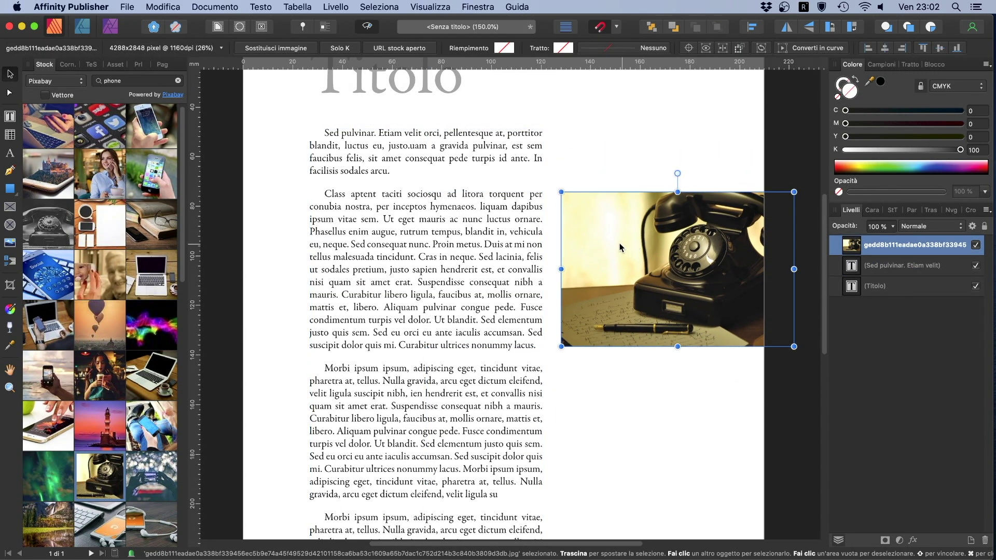
Widen the body text frame to about 121 mm and move the photo onto the column
left_click(540, 311)
left_click_drag(545, 418, 610, 412)
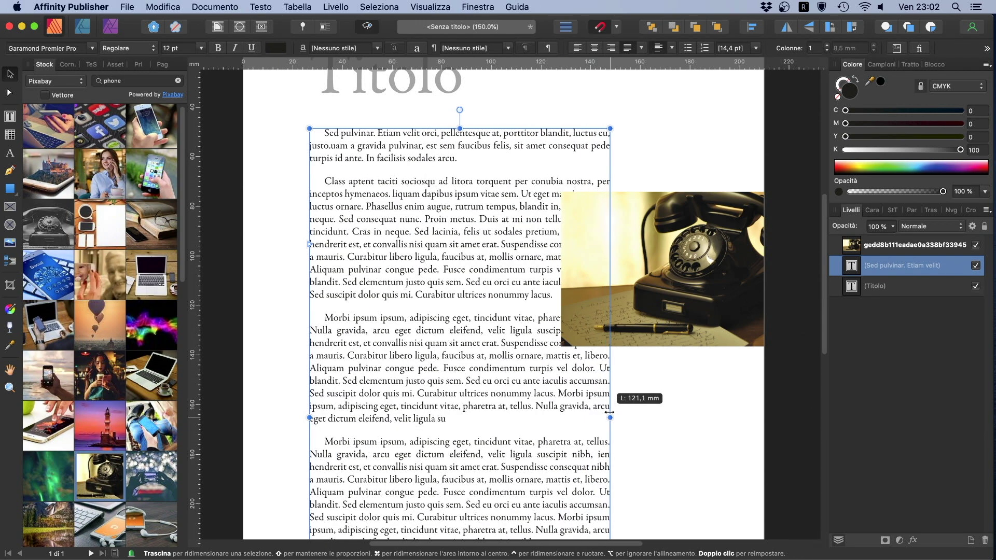
left_click_drag(697, 250, 443, 234)
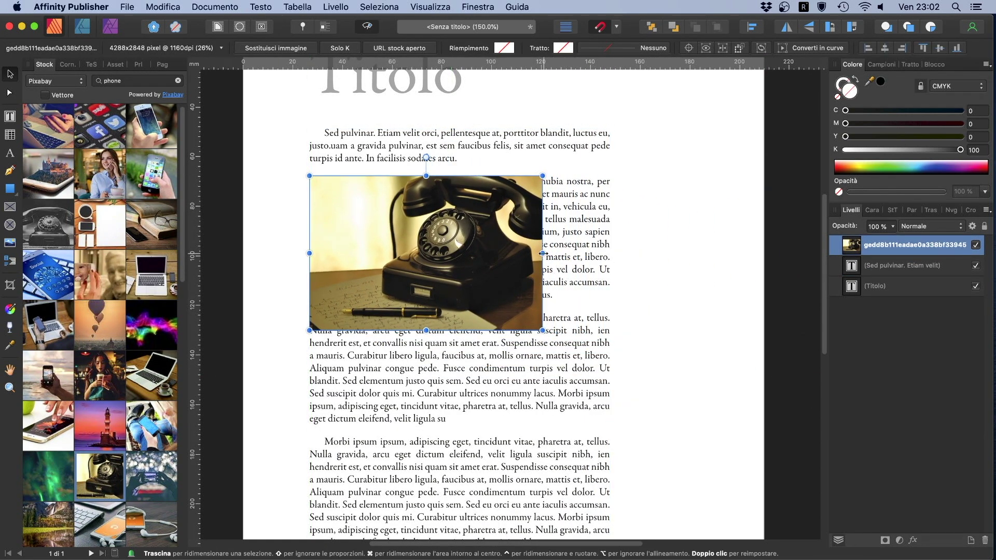
Resize the photo to the full column width, about 120 by 80 mm, then zoom out
left_click_drag(543, 253, 460, 228)
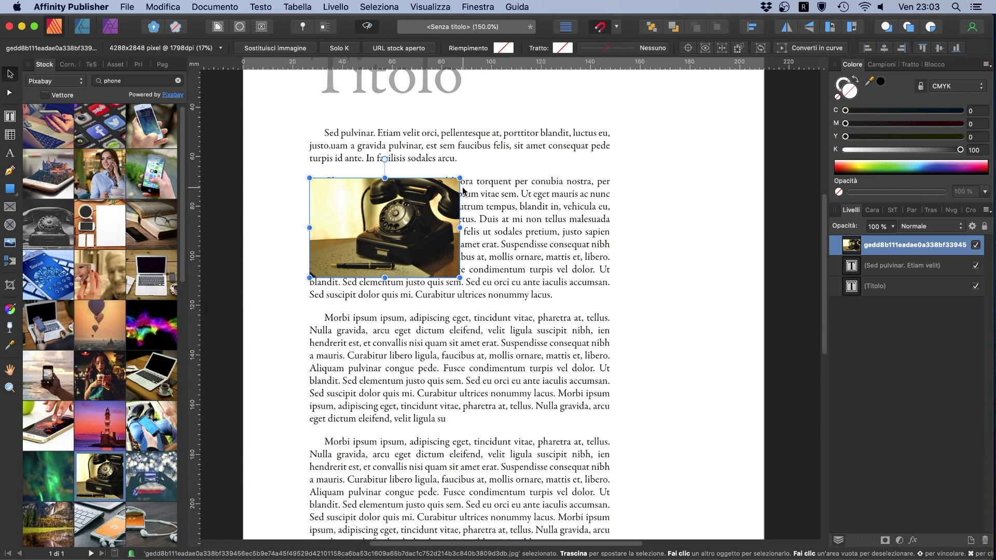
mouse_move(460, 278)
left_mouse_down()
mouse_move(630, 343)
mouse_move(611, 356)
left_mouse_up()
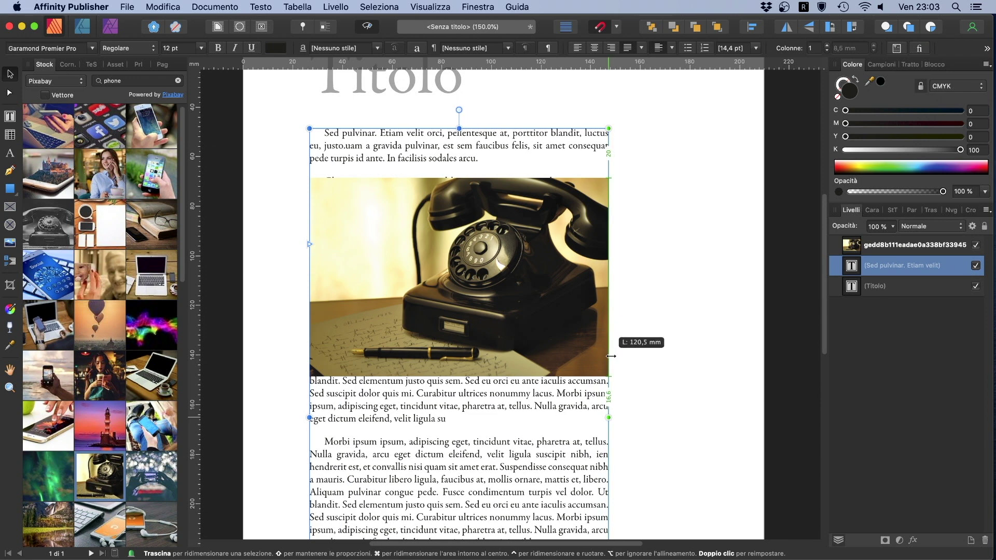
left_click(643, 233)
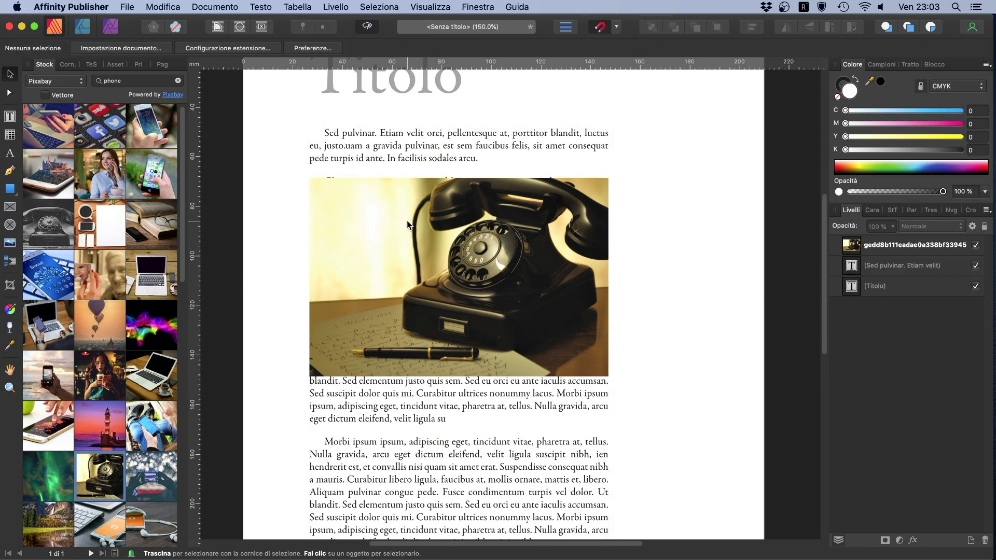
scroll(478, 247, "down", 1)
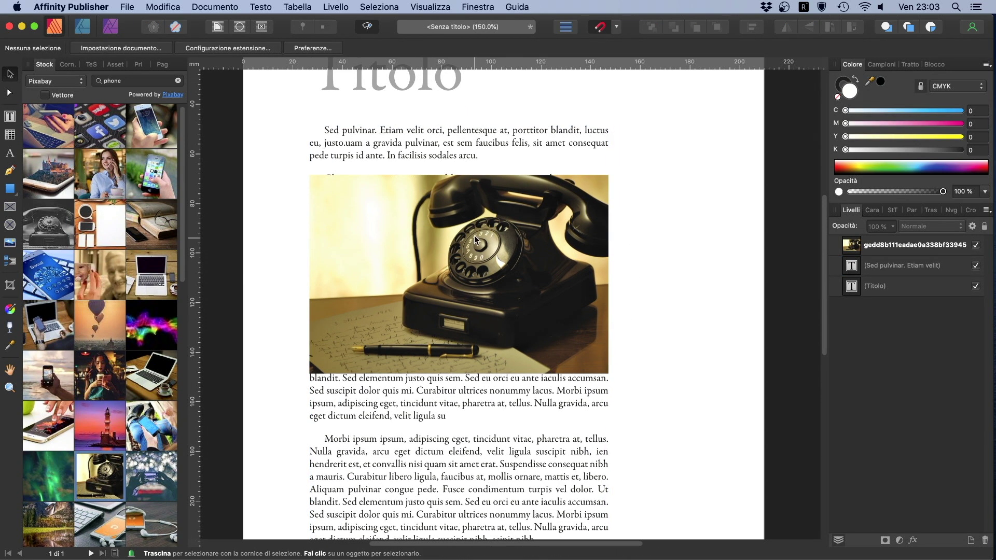
key("super+1")
Reposition the telephone photo between the Class paragraph and the following one
left_click(480, 239)
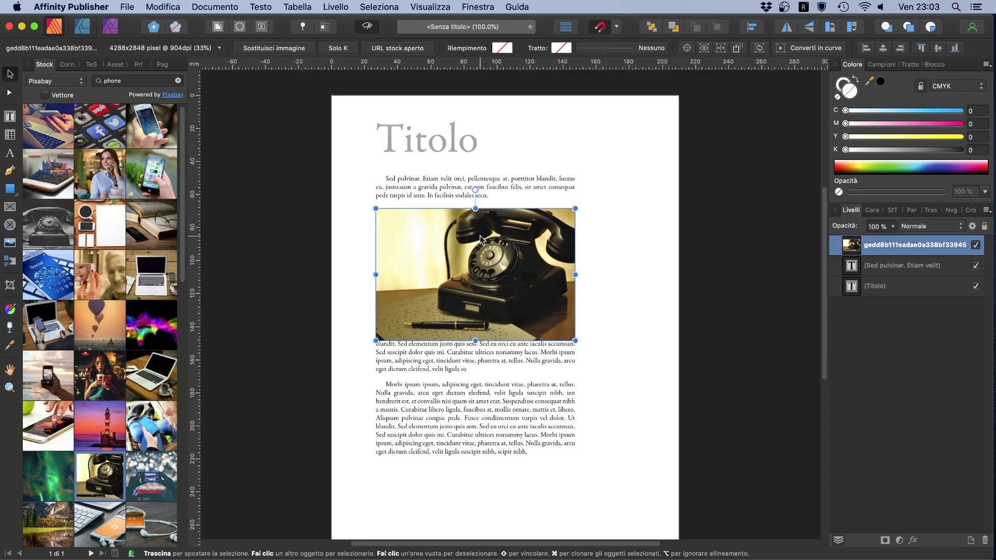
left_click_drag(480, 239, 483, 224)
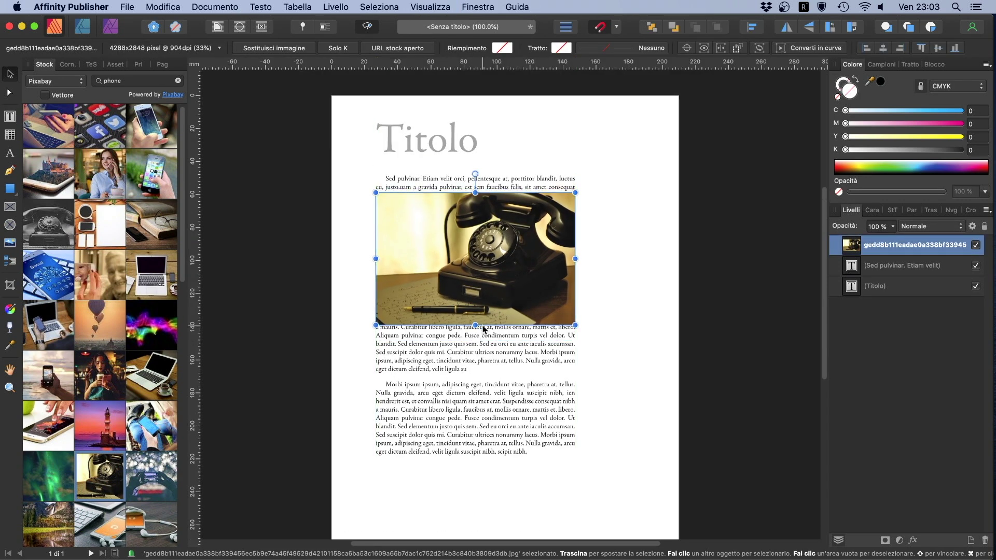
mouse_move(489, 266)
left_mouse_down()
mouse_move(505, 275)
mouse_move(492, 282)
left_mouse_up()
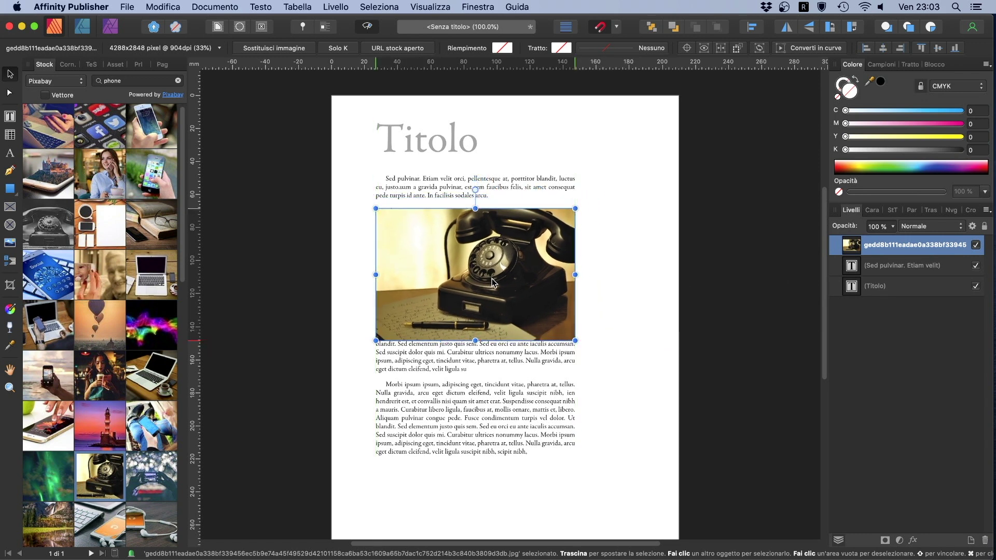
Set the photo's text wrap to Salta (Jump) with a 1 mm bottom gap
left_click(218, 27)
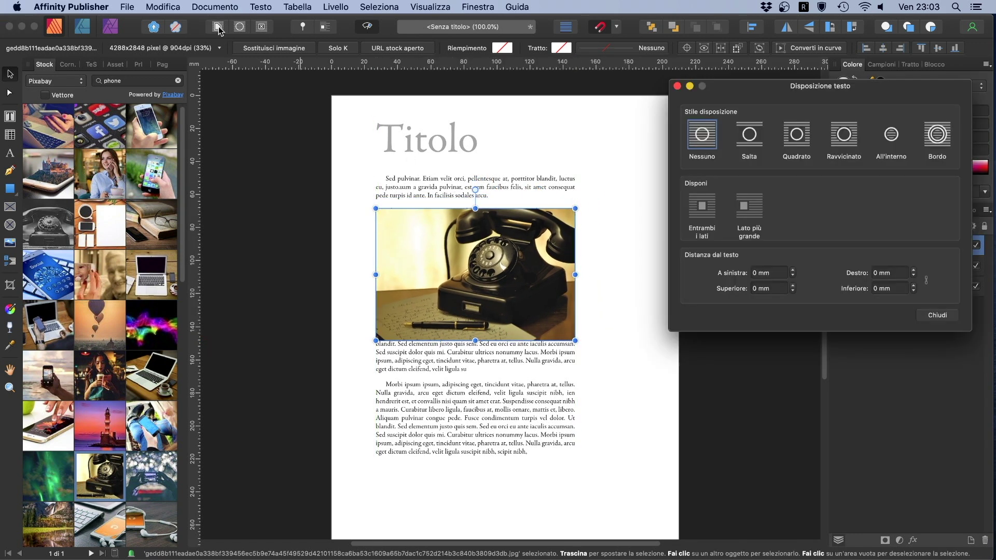
left_click(749, 136)
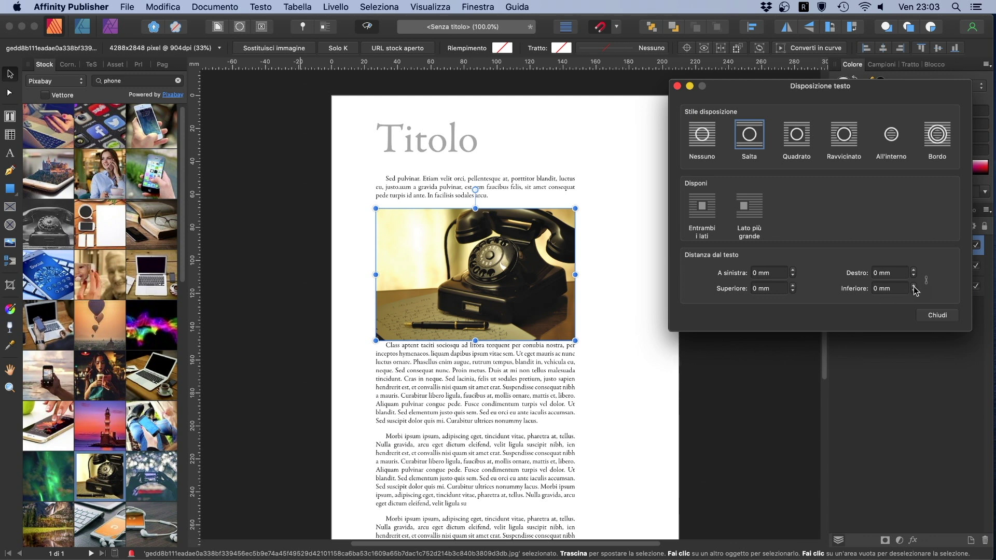
left_click(913, 286)
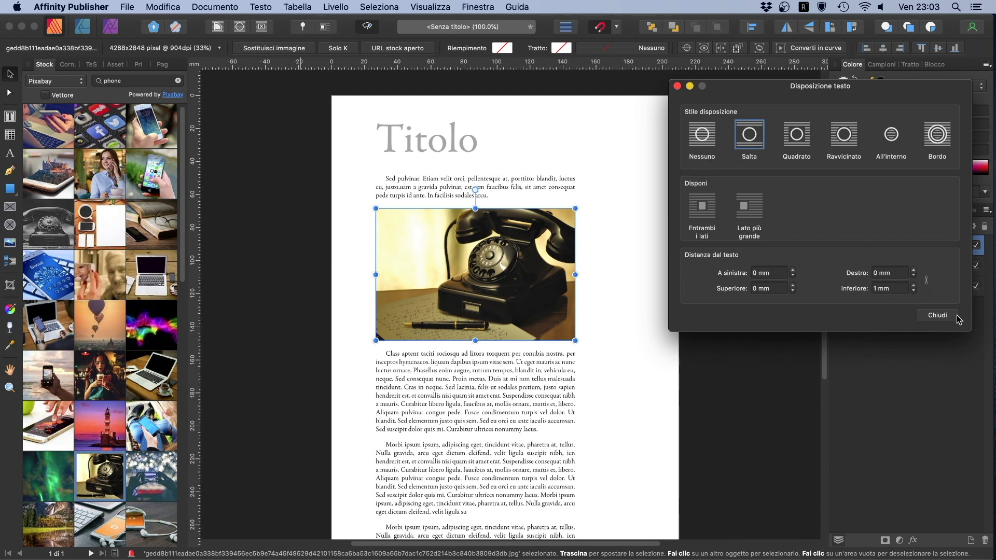
left_click(937, 316)
Drag the telephone photo below the Class paragraph, nudge it up, and pin it to the text frame
left_click_drag(505, 254, 510, 353)
scroll(533, 297, "down", 3)
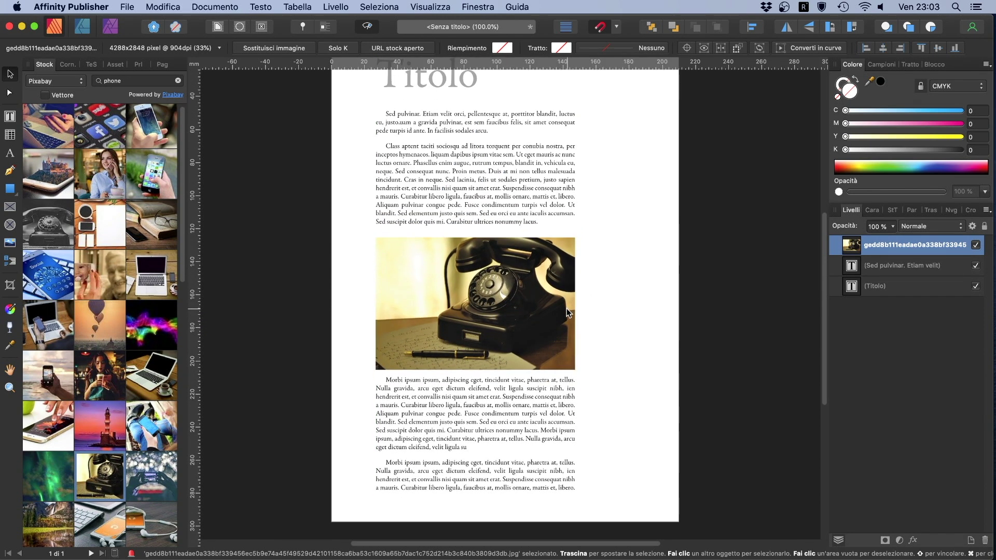
scroll(513, 331, "up", 3)
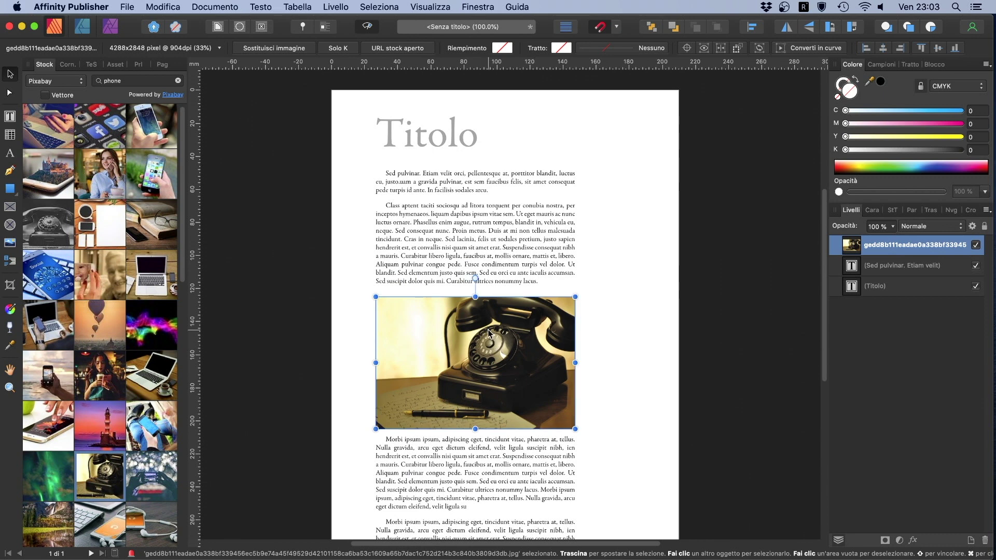
left_click_drag(490, 332, 490, 328)
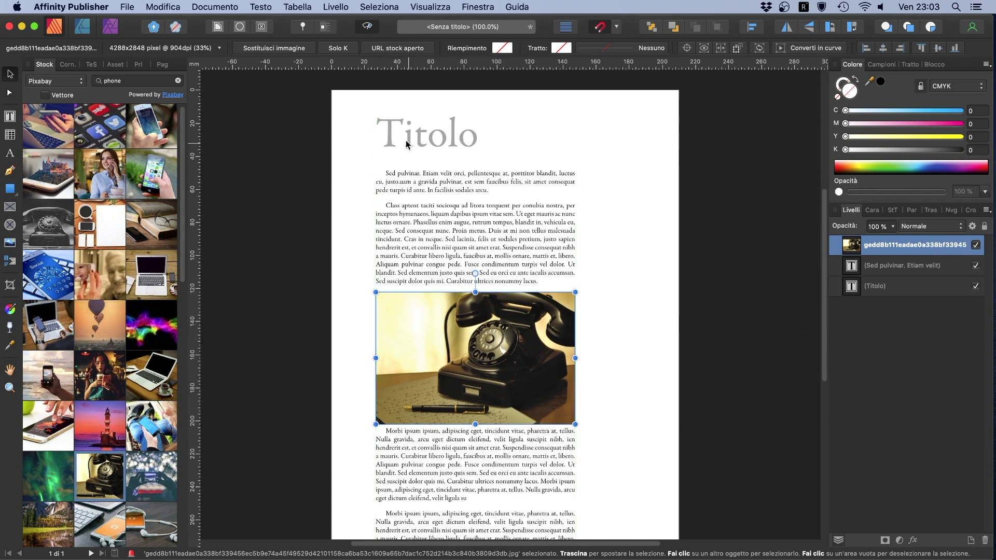
left_click(301, 27)
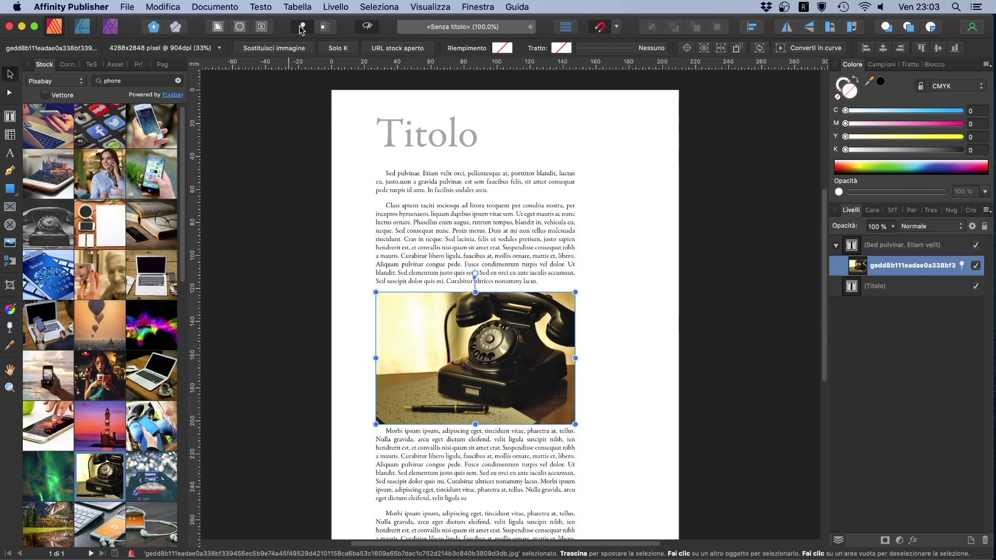
Move the photo's pin anchor into the line 'Sed suscipit dolor quis mi' and edit the text at 'quis'
left_click_drag(474, 275, 540, 280)
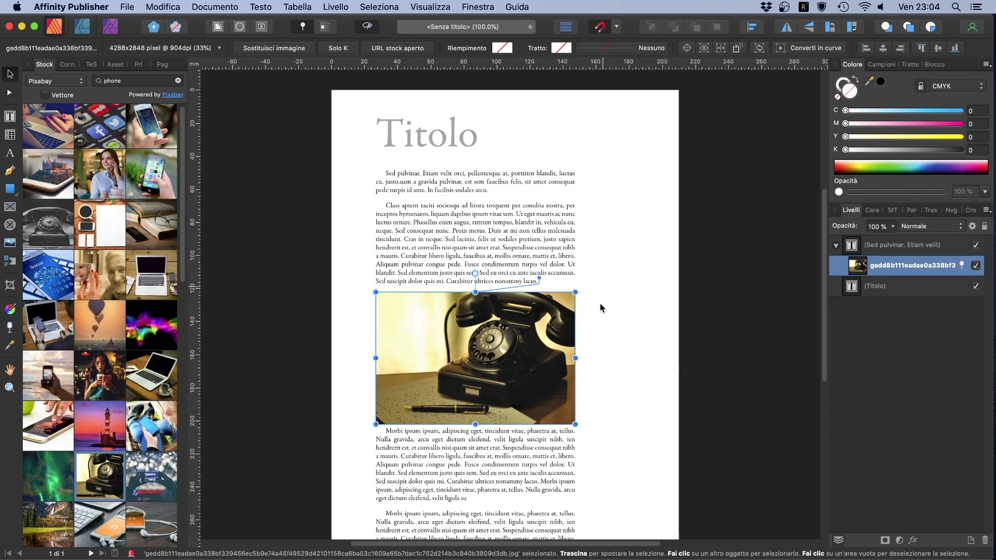
double_click(433, 282)
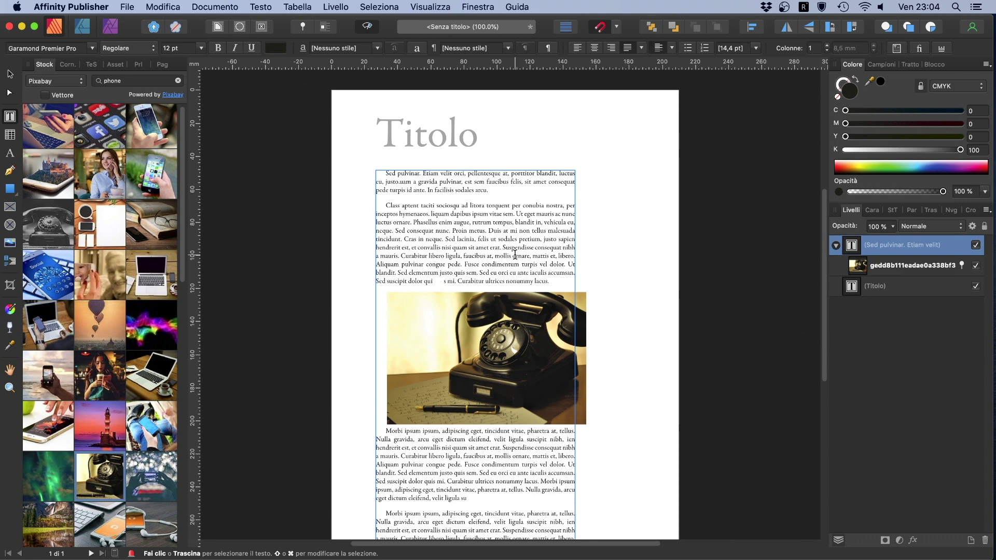
Remove the extra spaces after 'quis' so the line reads 'quis mi'
key("Escape")
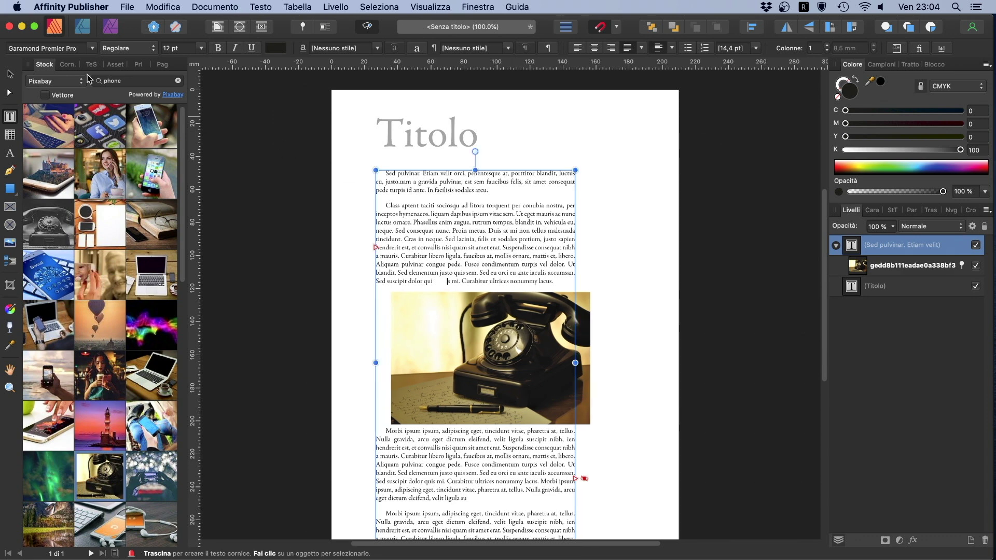
left_click(578, 321)
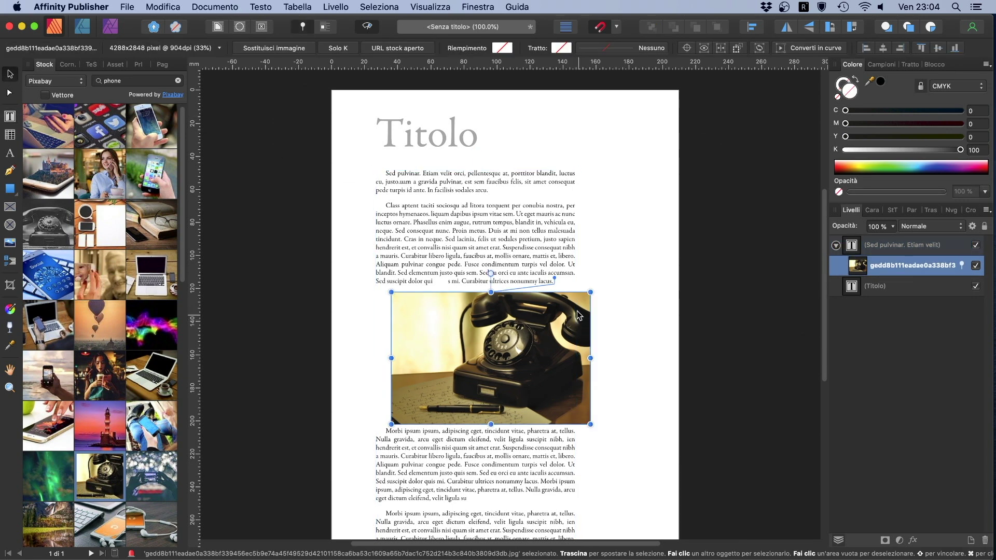
double_click(434, 282)
key("Delete")
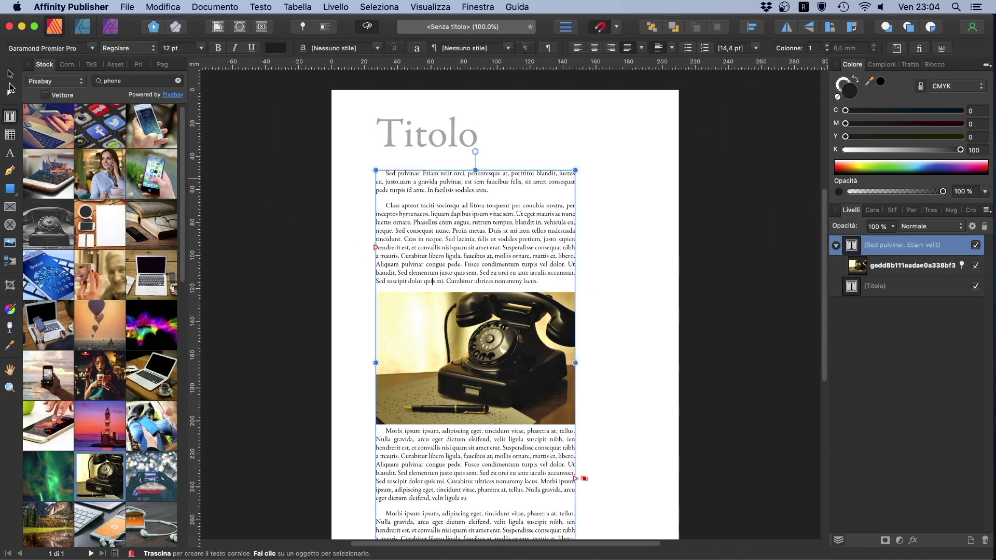
left_click(10, 74)
Unpin the telephone photo and re-pin it inline so it flows with the body text
left_click(523, 341)
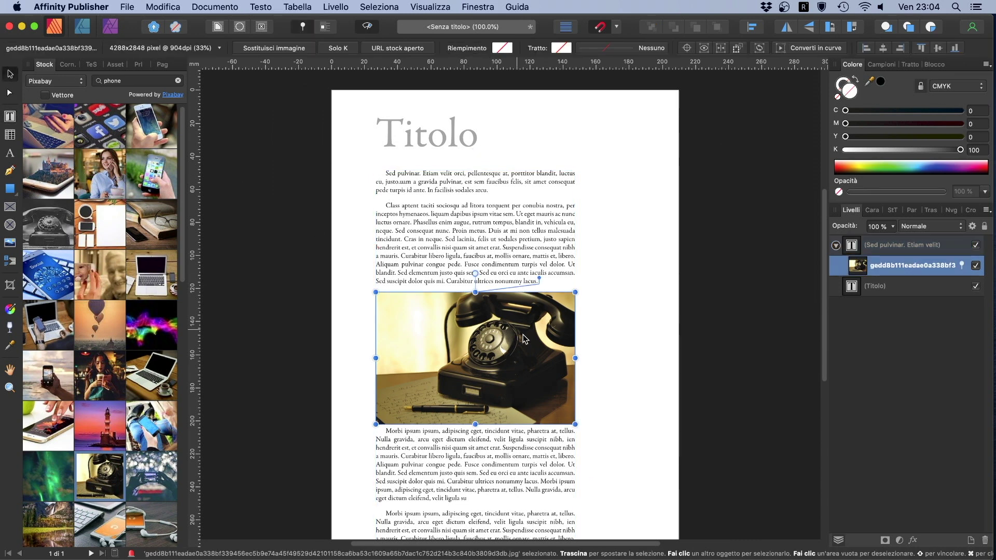
left_click(305, 27)
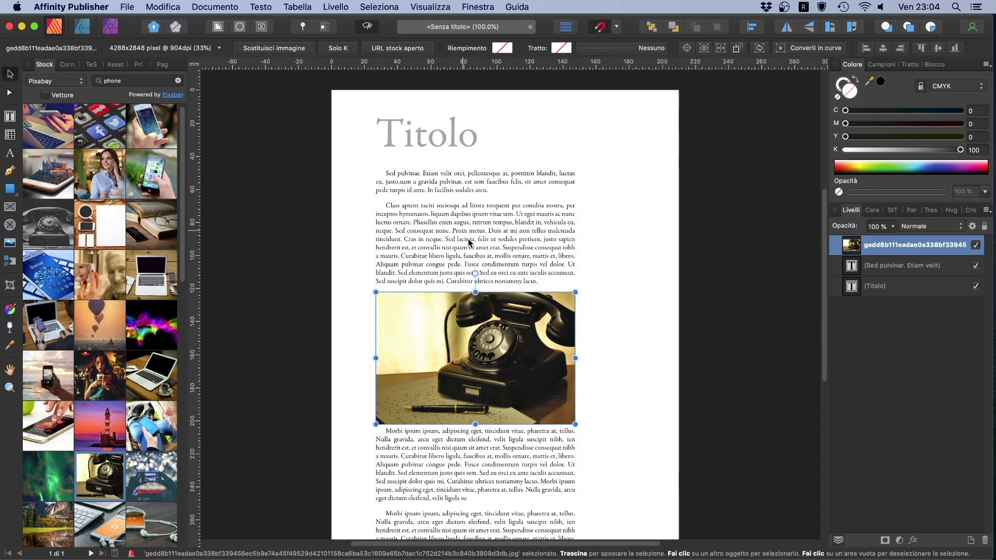
left_click(324, 27)
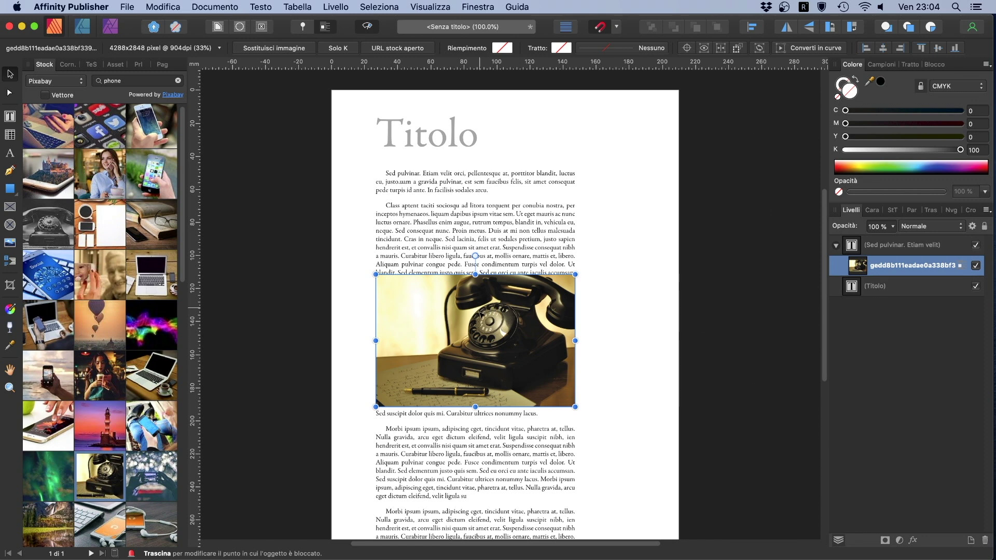
left_click_drag(482, 315, 488, 353)
double_click(416, 414)
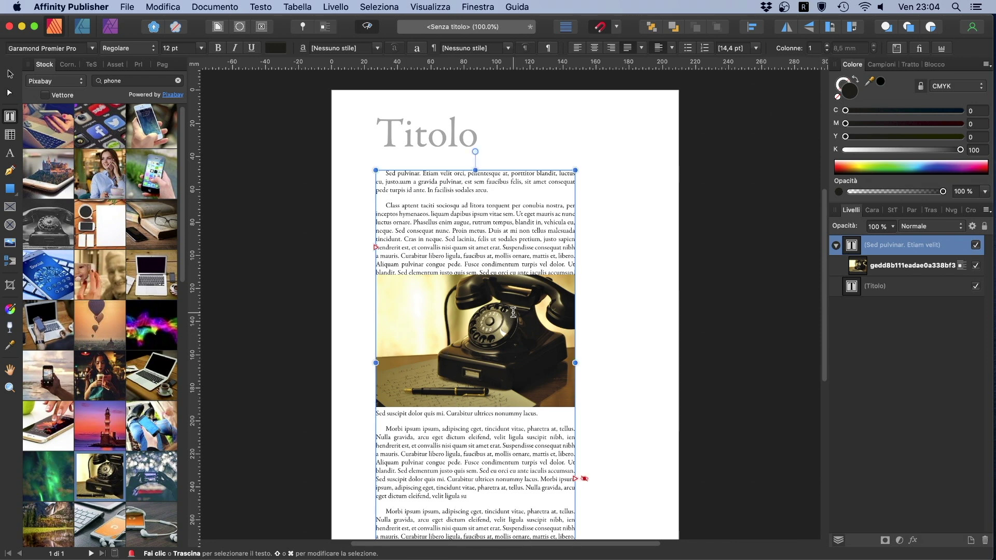
left_click(581, 296)
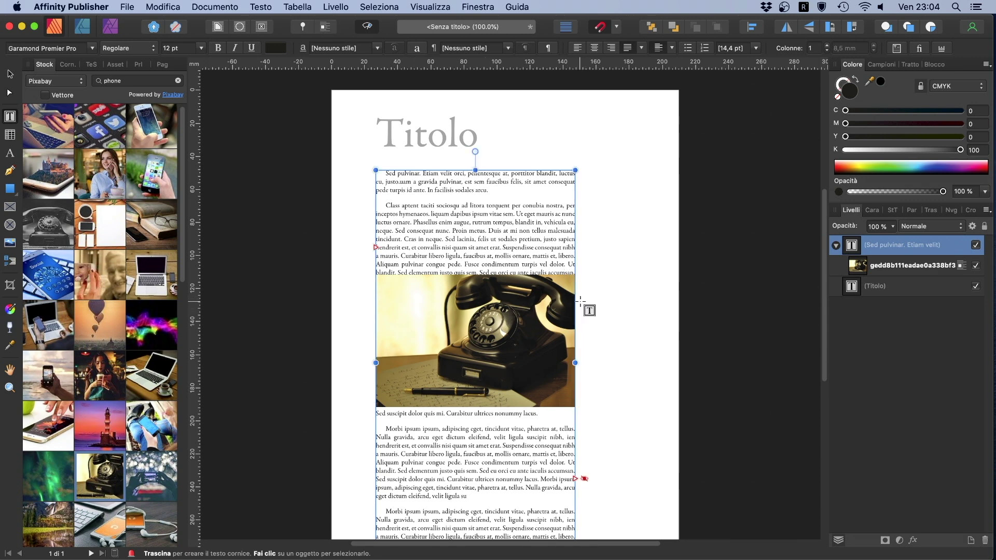
left_click(513, 363)
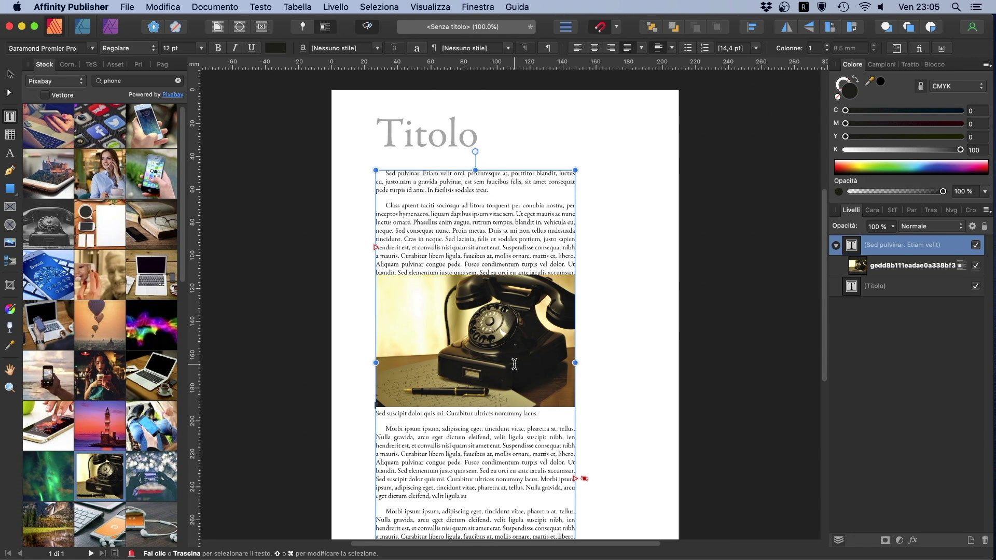
Set the photo to Floating, then test moving the body text frame and undo it
left_click(328, 27)
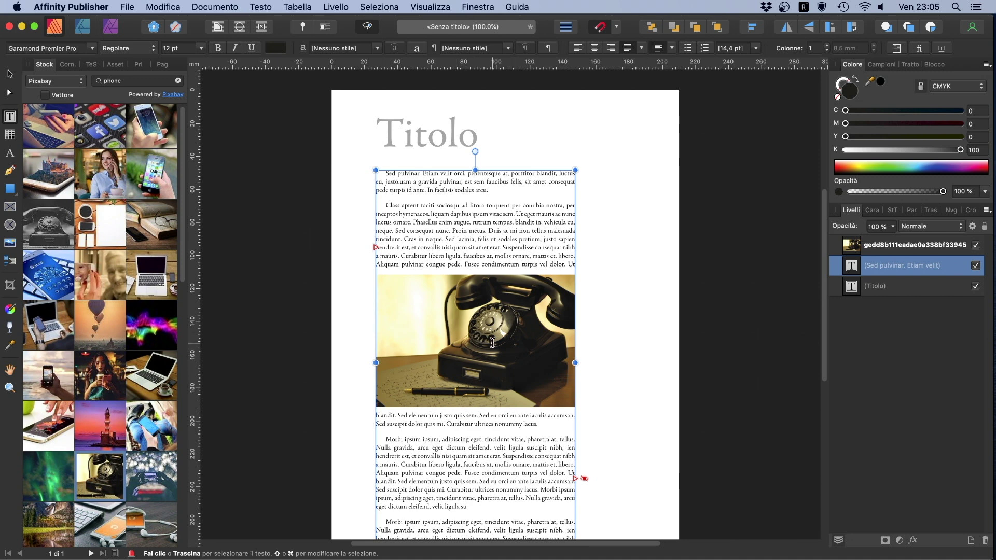
left_click(11, 73)
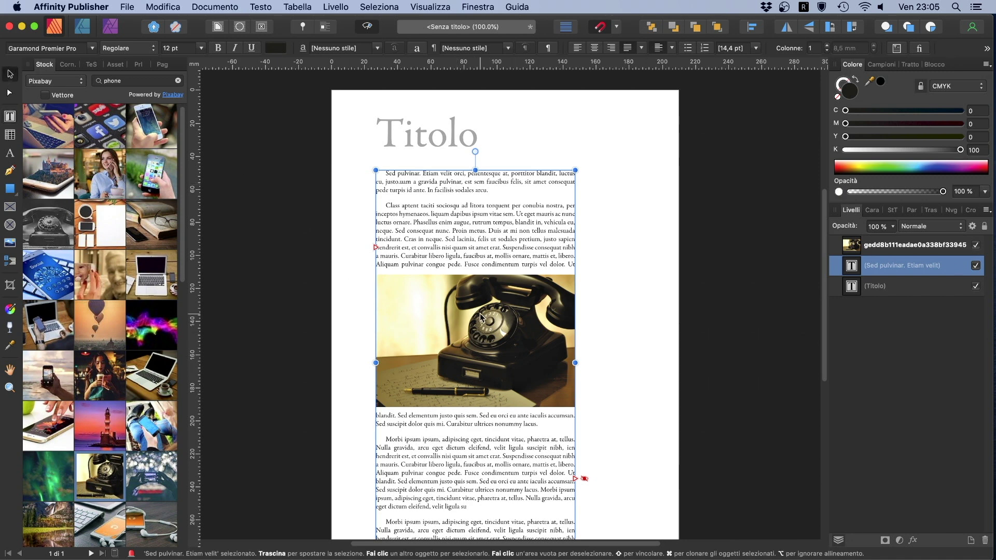
left_click_drag(482, 317, 482, 329)
key("ctrl+z")
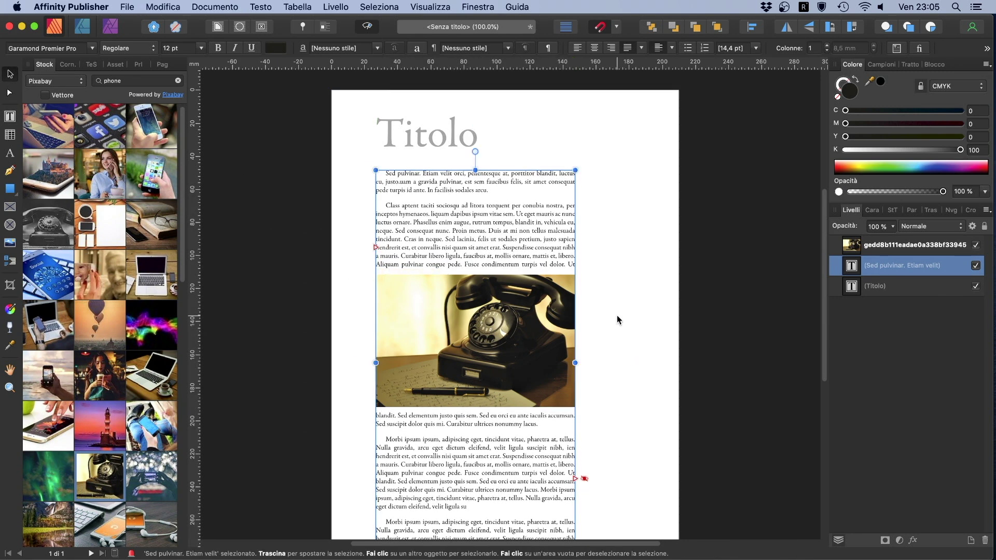
Nudge the photo down, toggle it inline then back to floating, and open the Modifica menu
left_click(532, 313)
left_click_drag(526, 311, 525, 318)
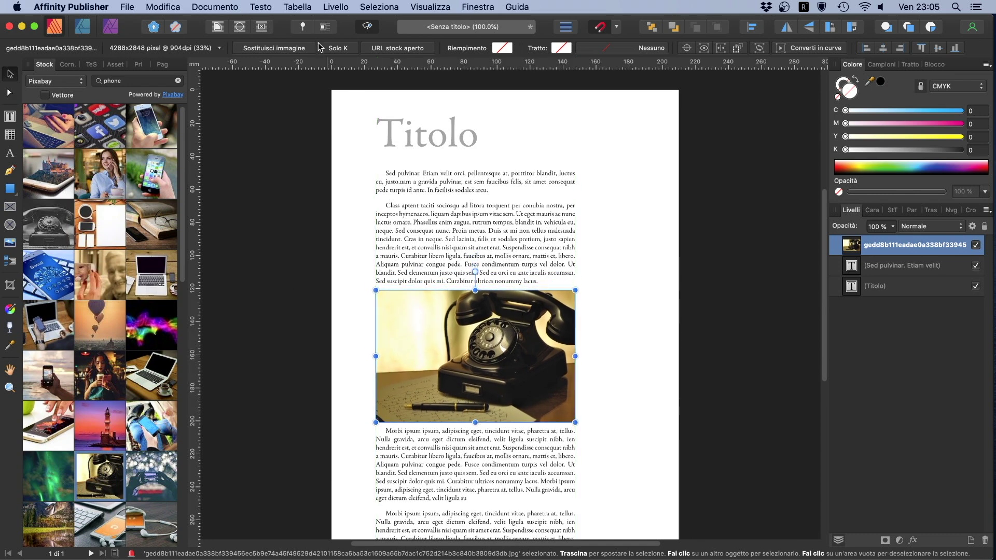
left_click(325, 27)
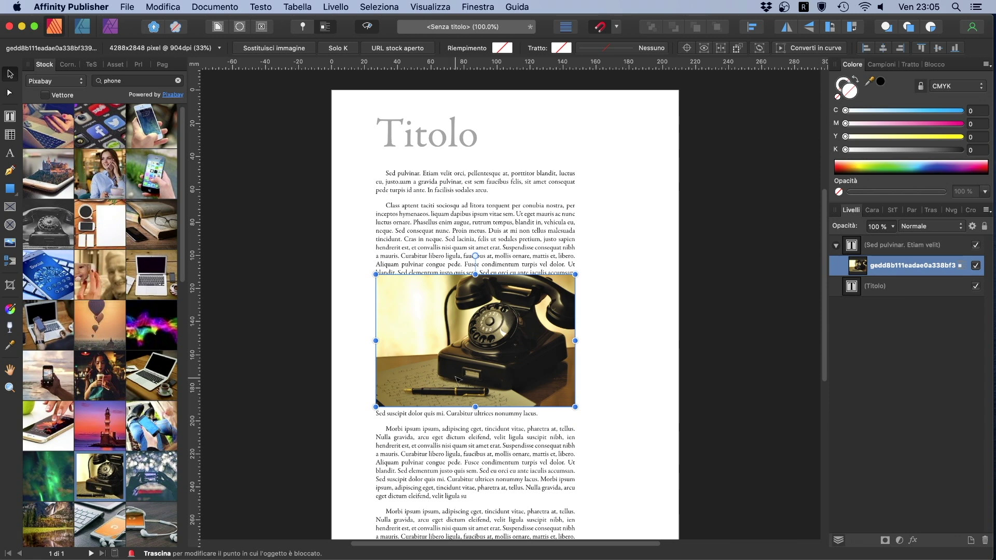
left_click(330, 29)
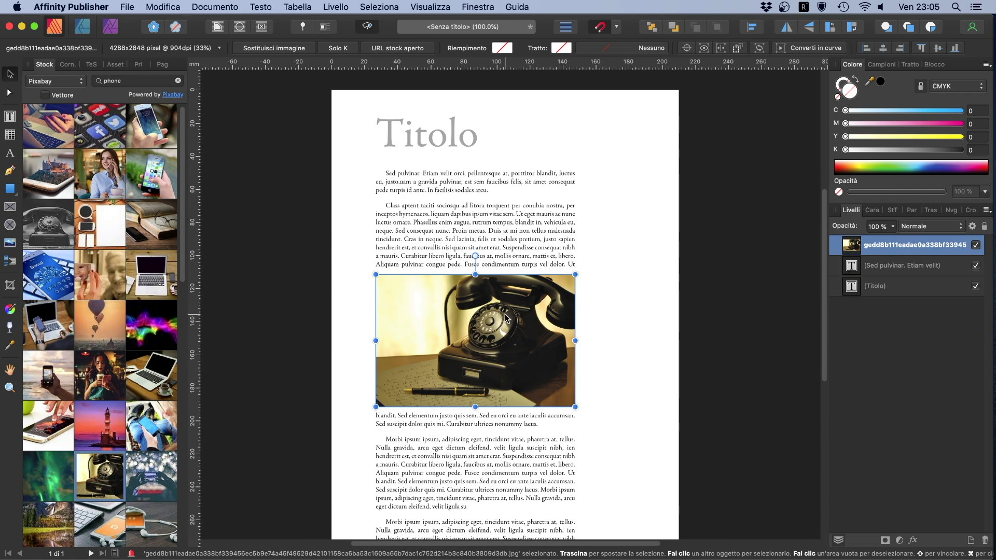
left_click(163, 7)
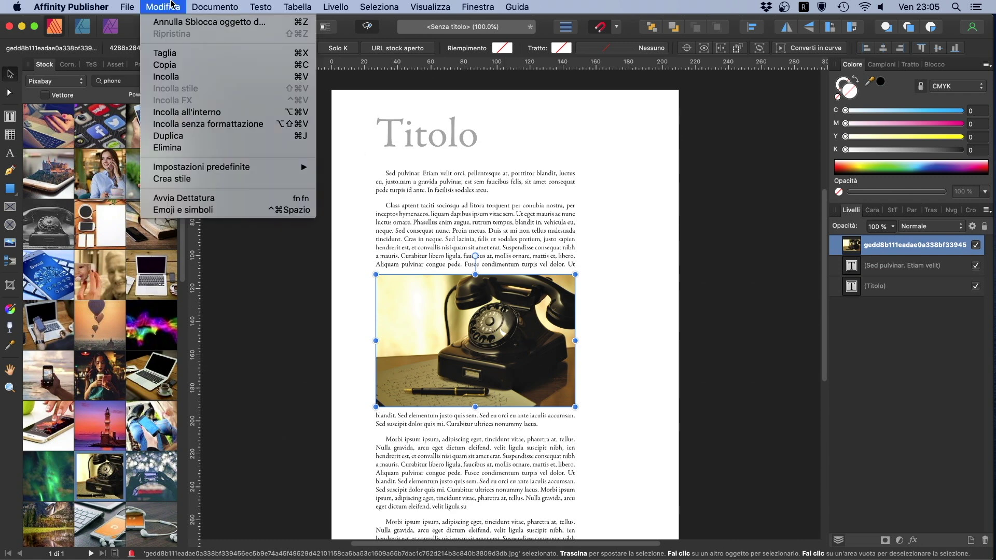
Copy and delete the photo, then paste it into a new empty paragraph after 'lacus.'
left_click(177, 70)
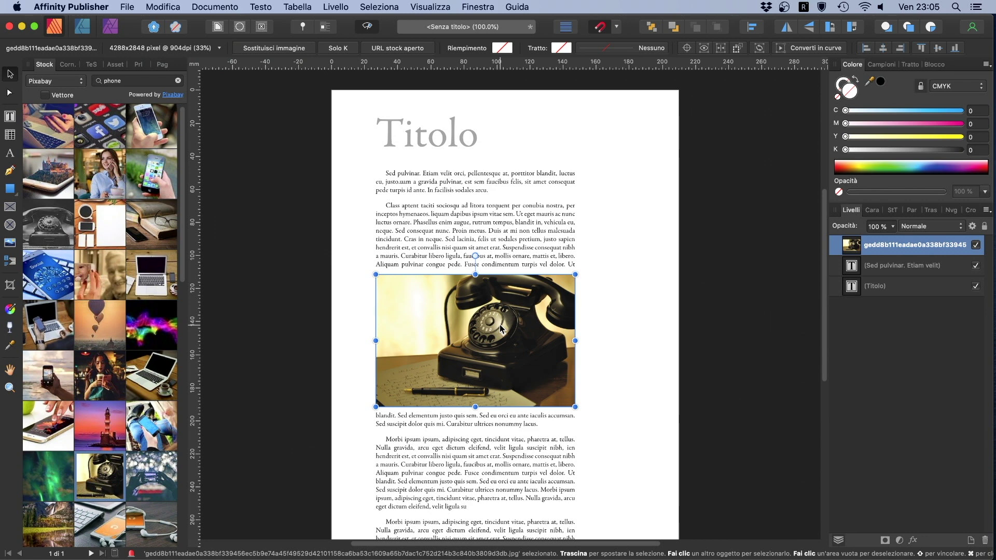
key("Delete")
double_click(550, 281)
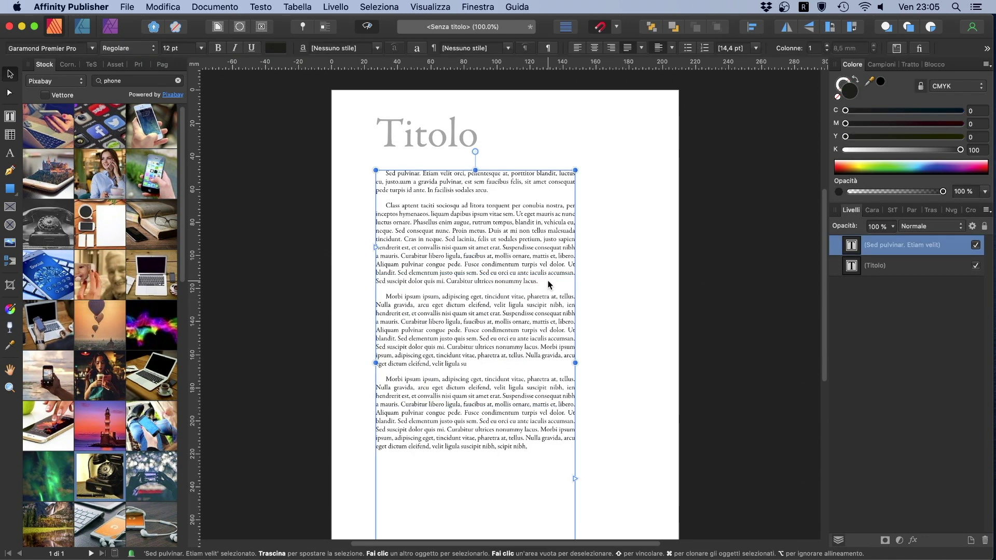
key("Return")
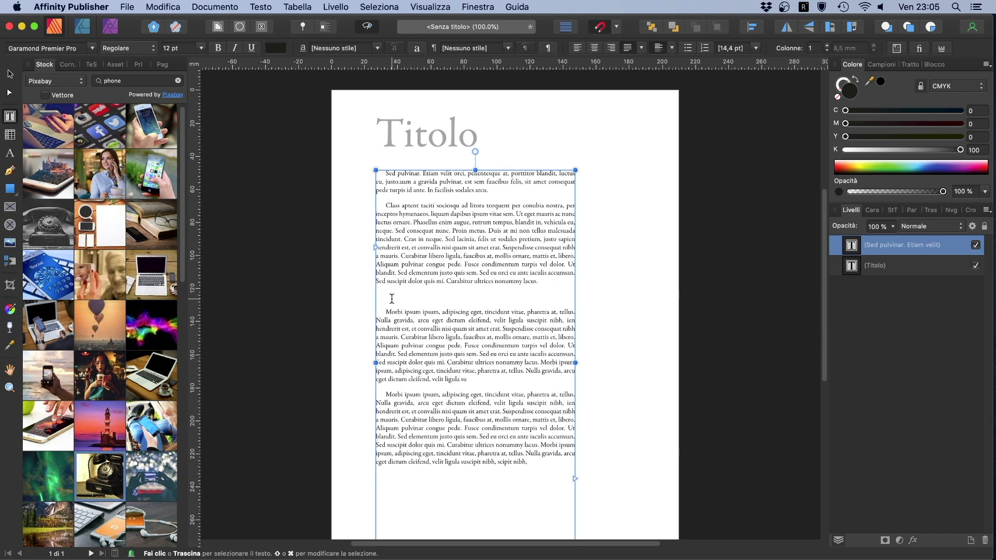
left_click(159, 6)
left_click(166, 76)
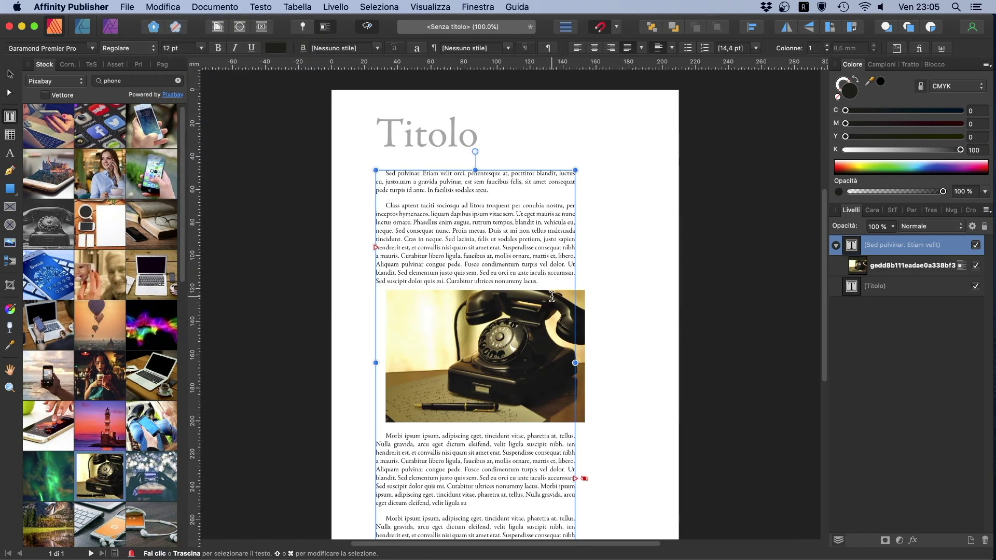
Tidy the paragraph break after 'lacus.' and select the inline photo as text
left_click(547, 282)
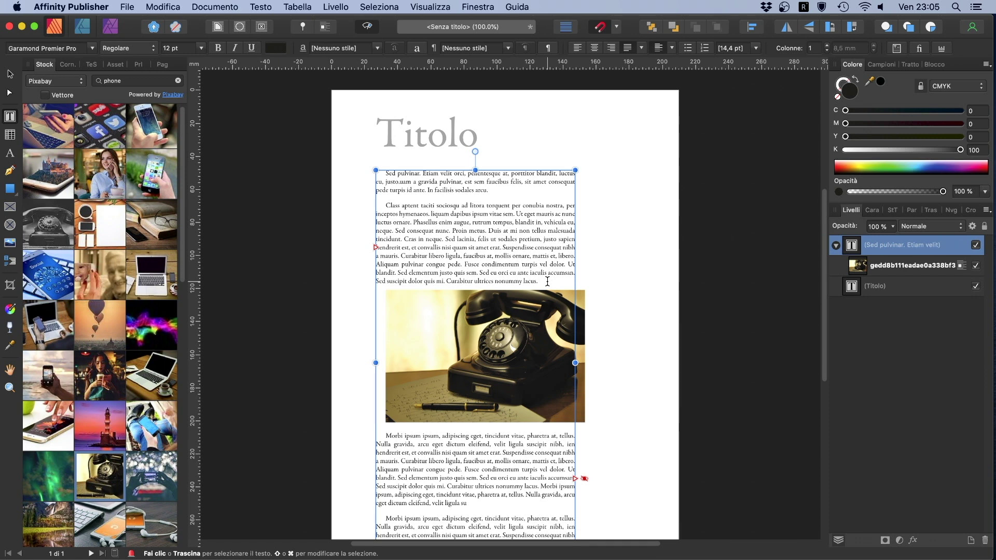
key("Return")
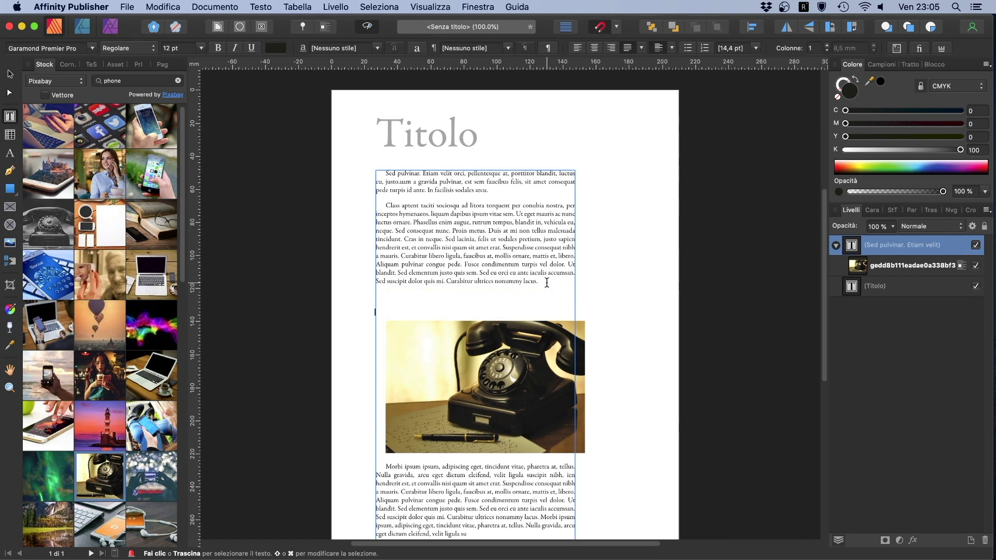
key("BackSpace")
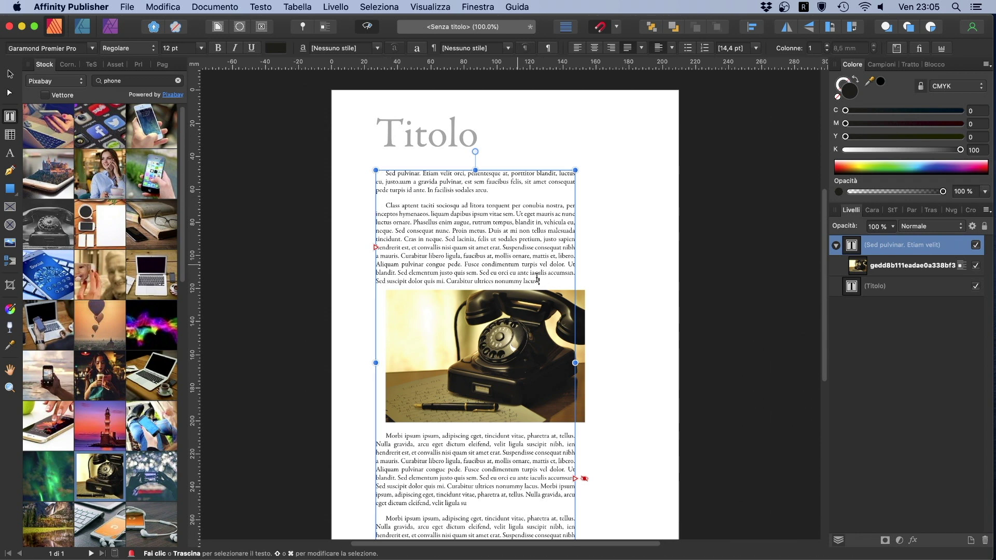
left_click_drag(542, 281, 593, 396)
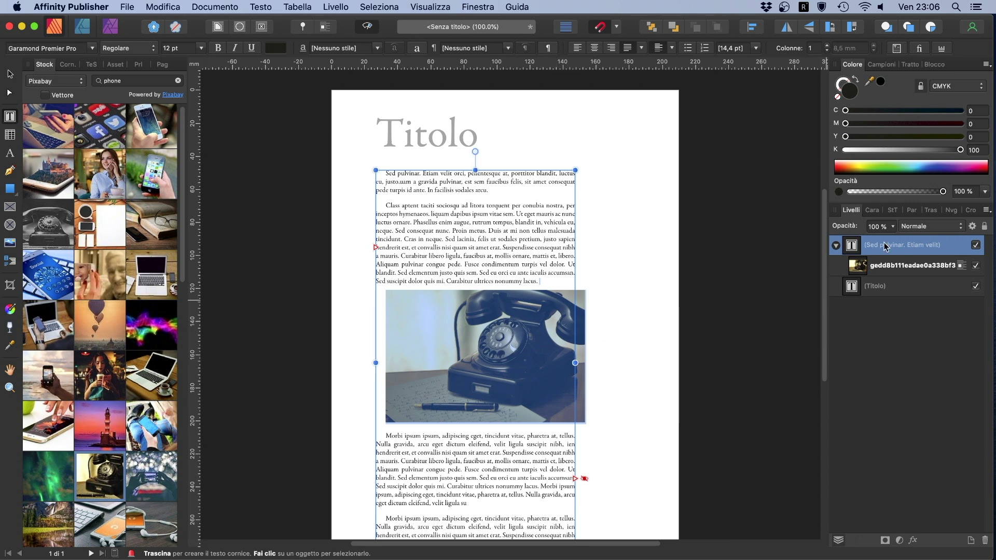
Set the photo paragraph's first-line indent to 0 mm in the Paragrafo panel
left_click(917, 210)
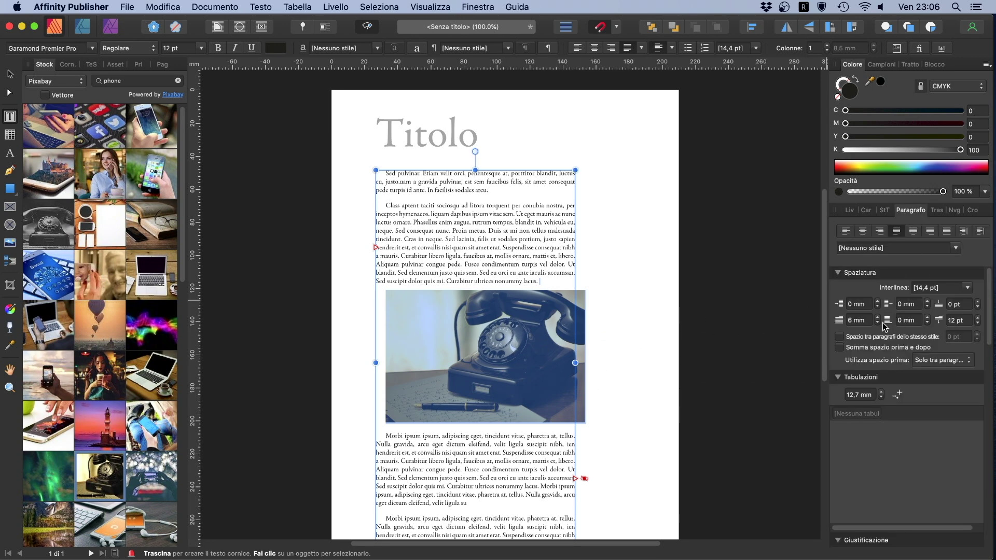
double_click(856, 320)
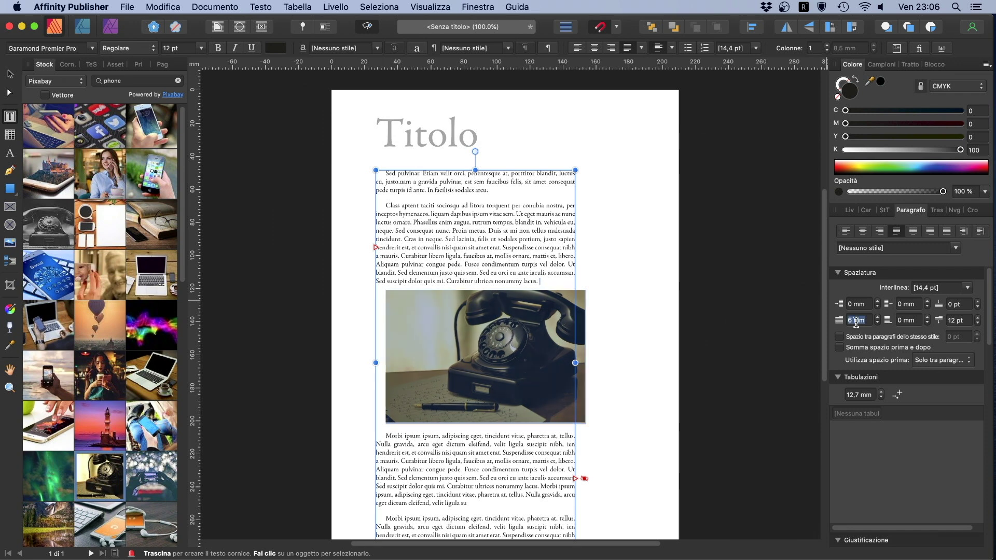
type("0")
key("Return")
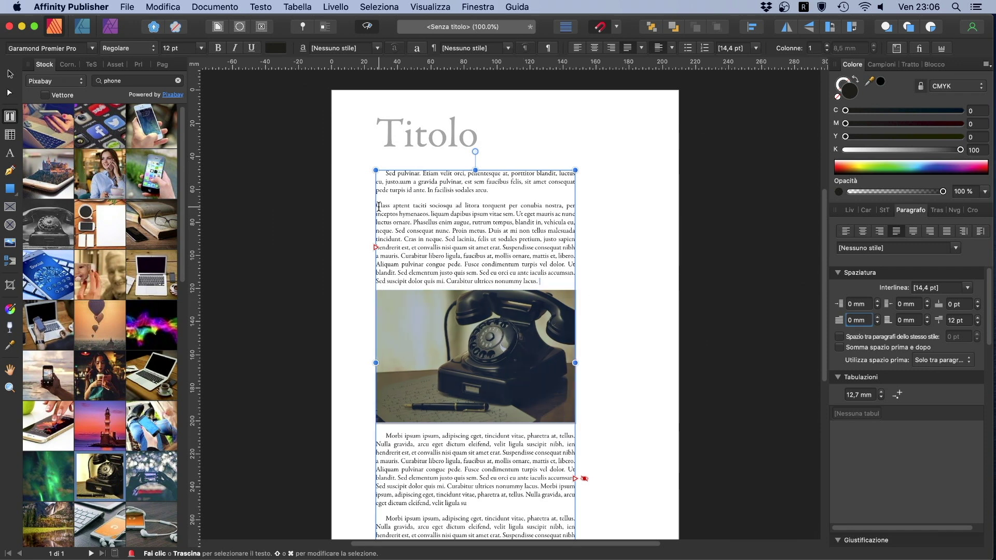
Restore the second paragraph's first-line indent to 6 mm and reselect the inline photo
left_click_drag(377, 206, 414, 222)
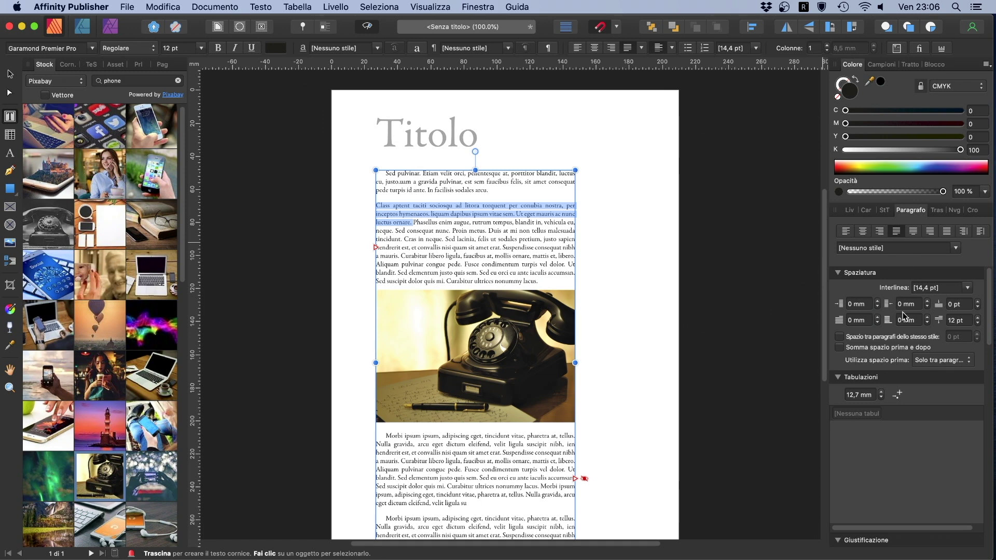
left_click(860, 320)
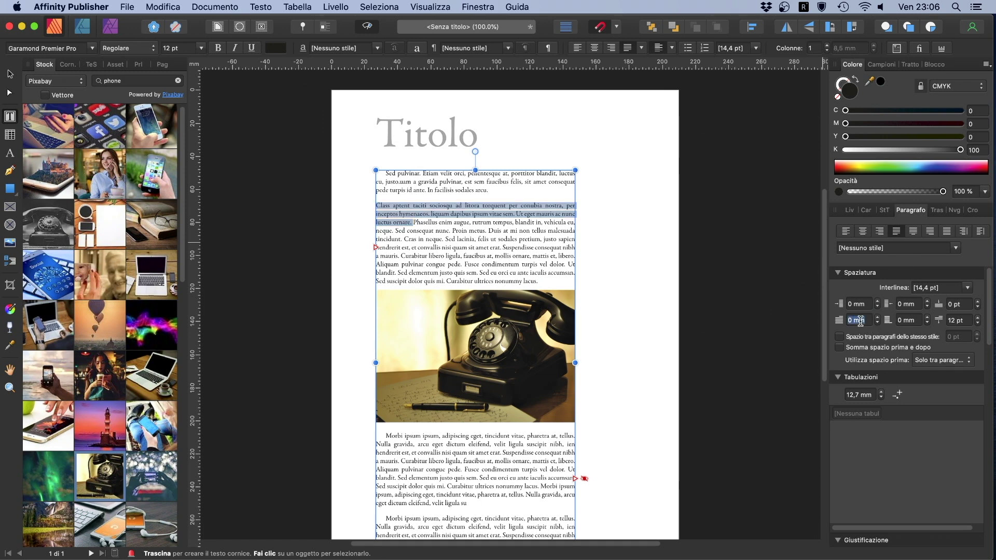
type("6")
key("Return")
left_click(484, 334)
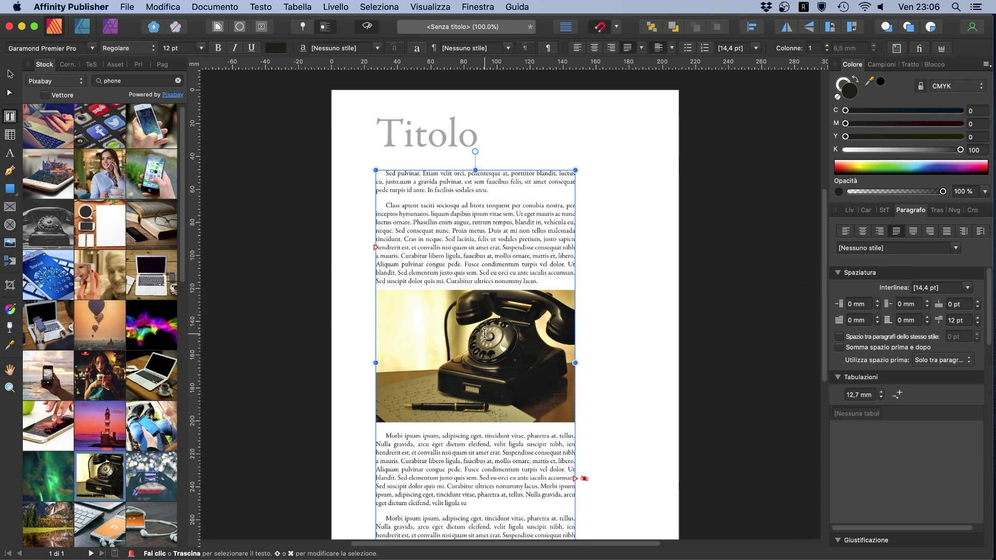
left_click_drag(485, 333, 528, 344)
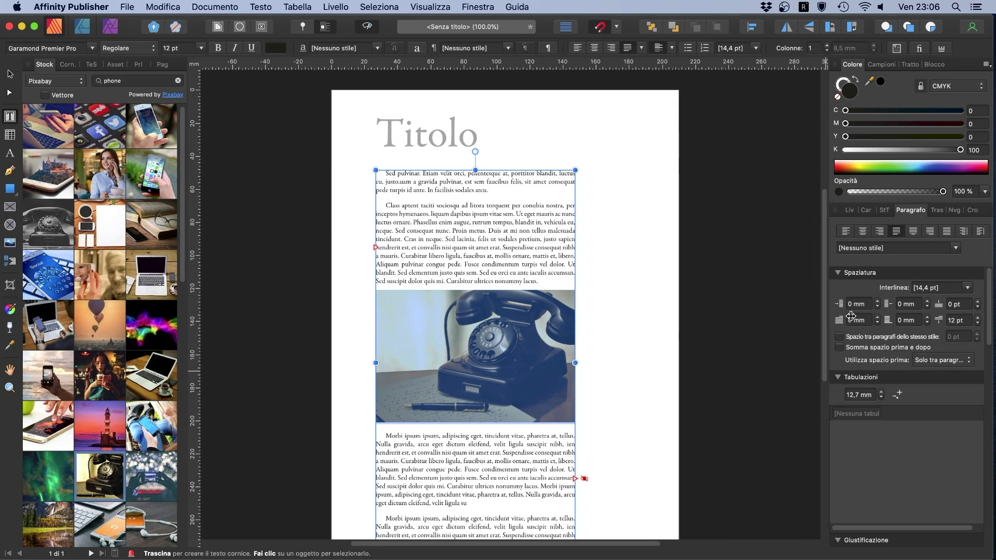
Paste copies of the 'dapibus … amet erat.' sentences into the second paragraph to test text flow
left_click(487, 239)
left_click_drag(506, 247, 452, 222)
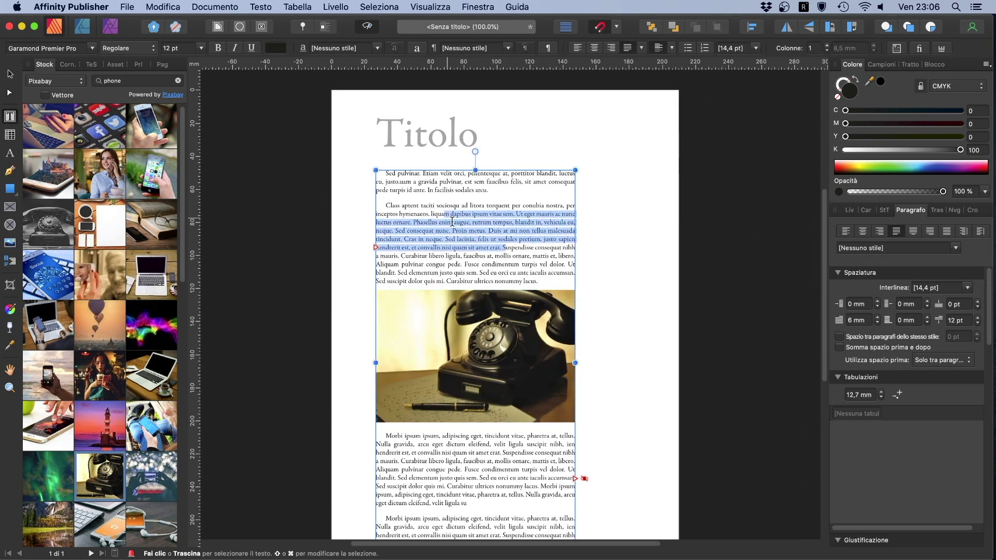
left_click(499, 248)
key("super+v")
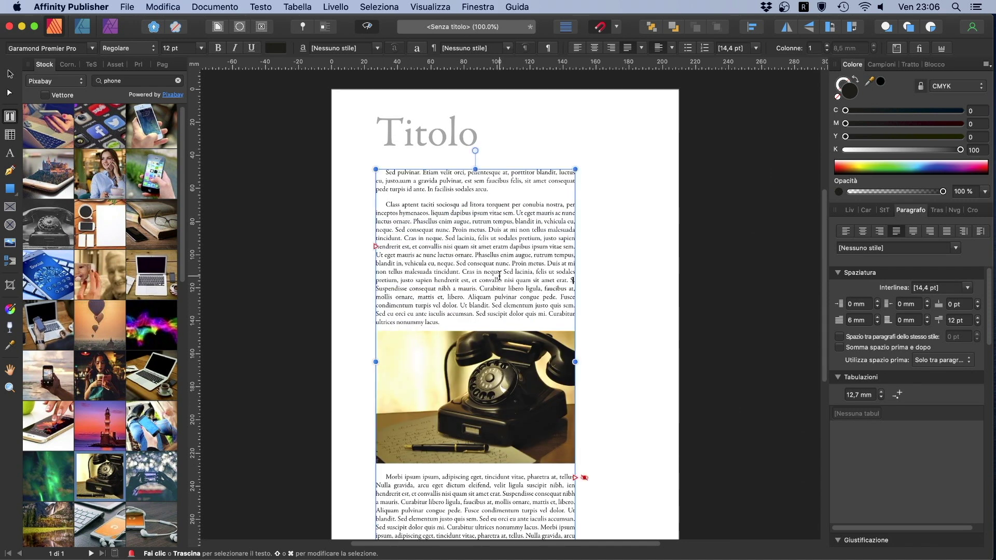
key("super+v")
Paste one more copy, then delete the surplus duplicated text so the Class paragraph is short again
scroll(493, 260, "down", 1)
key("super+v")
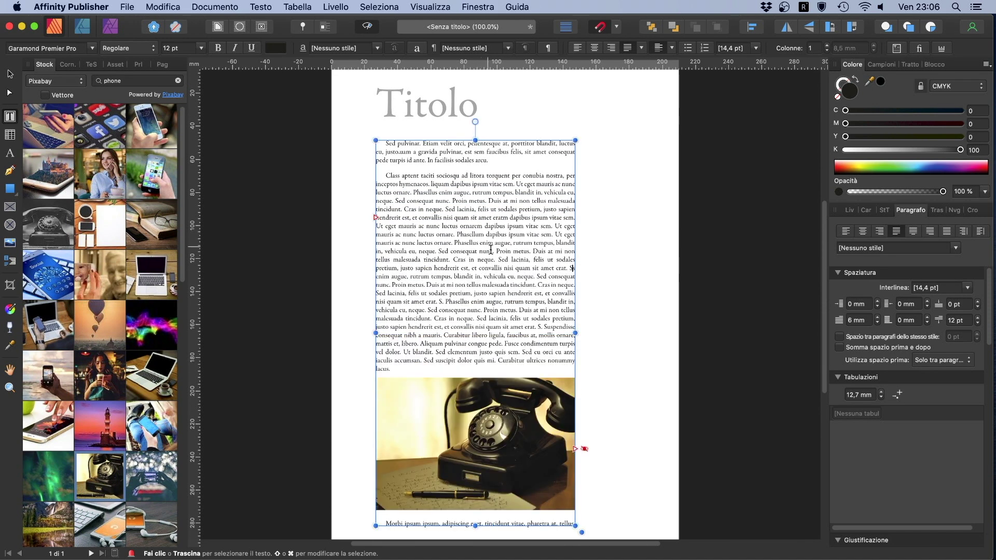
scroll(490, 250, "down", 1)
mouse_move(500, 290)
left_mouse_down()
mouse_move(500, 181)
mouse_move(459, 157)
left_mouse_up()
key("BackSpace")
key("BackSpace")
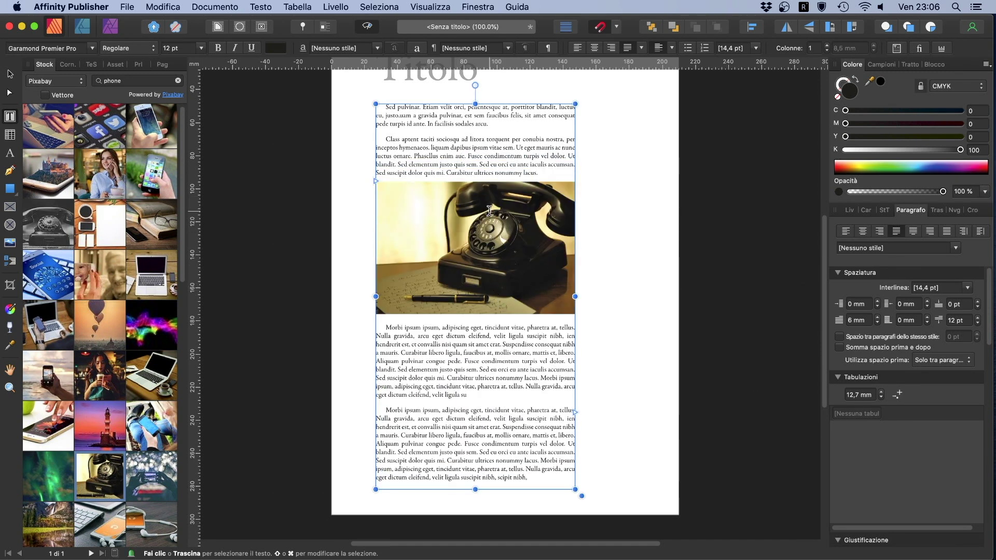
Set the photo to Integrato nel testo placement and paste via Modifica > Incolla
left_click(329, 31)
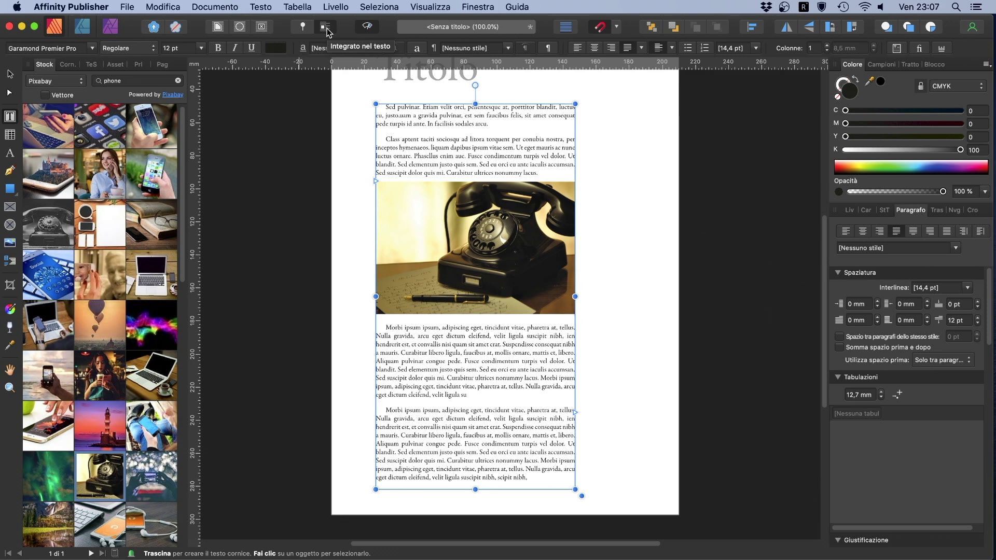
left_click(127, 6)
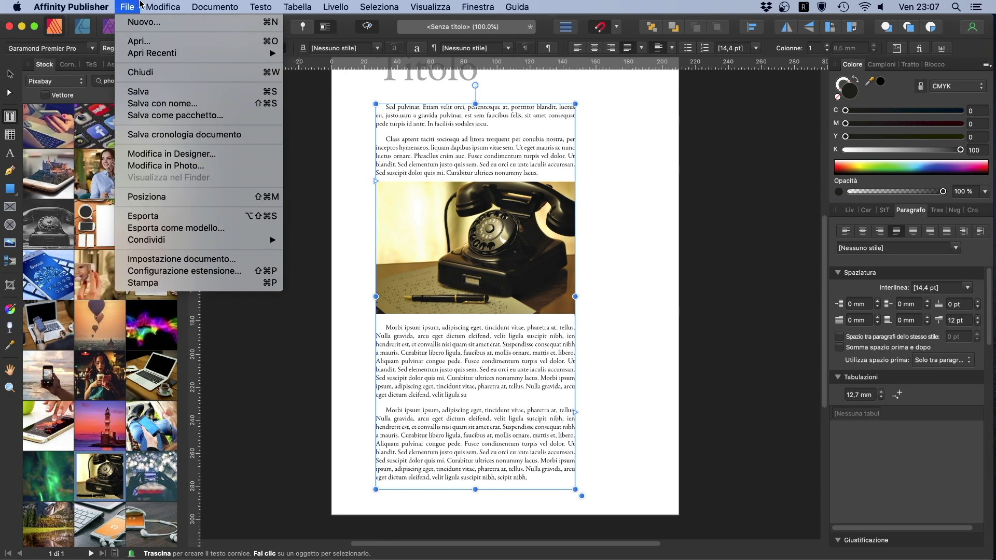
left_click(192, 78)
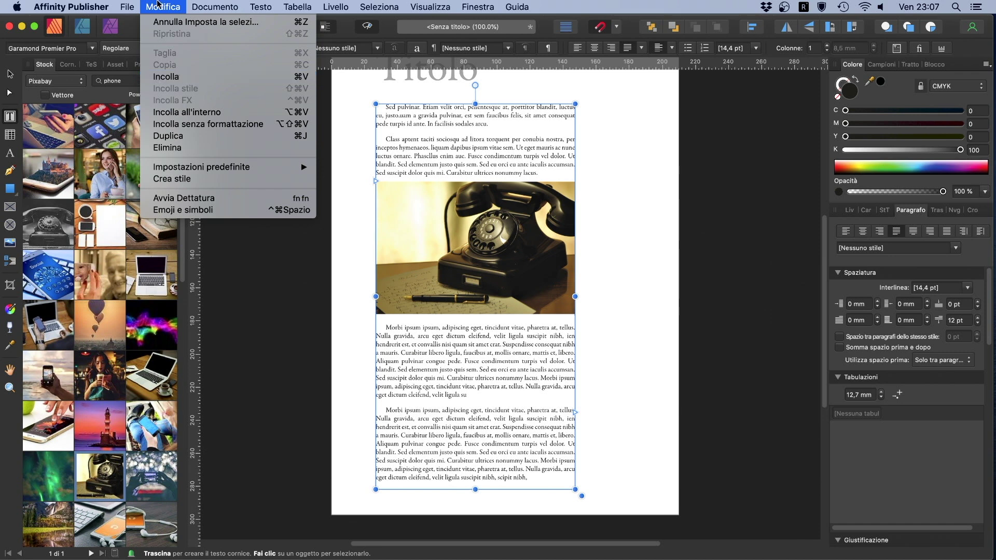